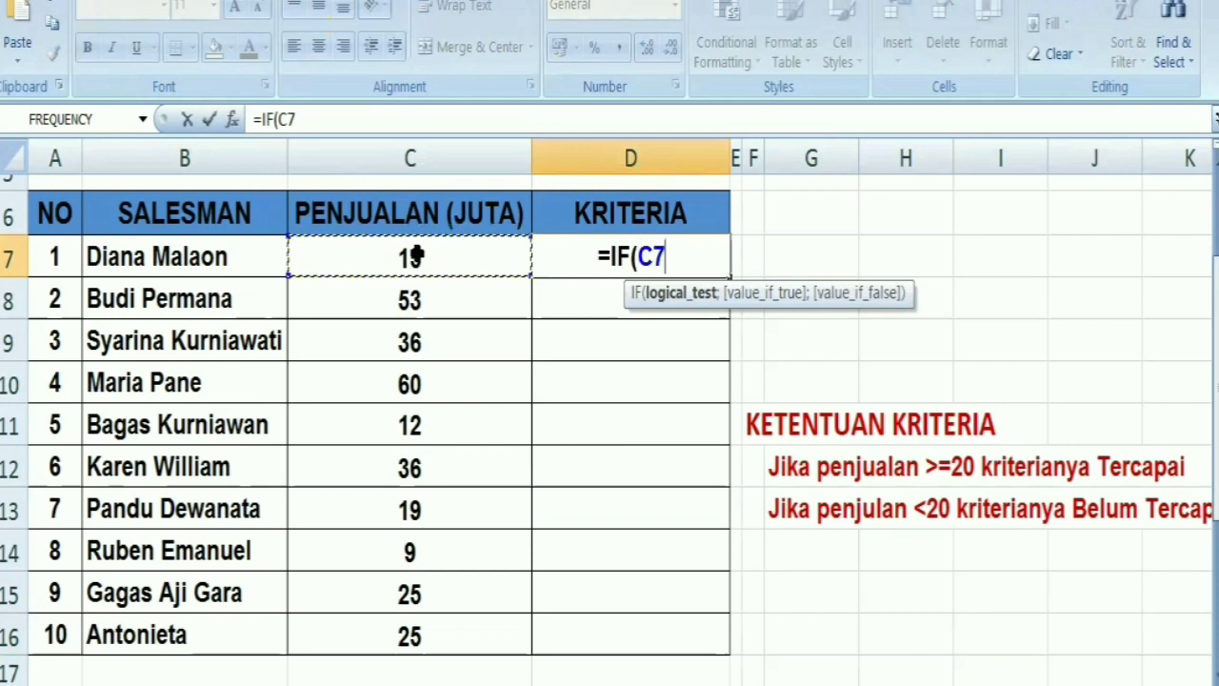
Complete the IF test in D7 as C7>=20 and set "Tercapai" as its true result
text(>=)
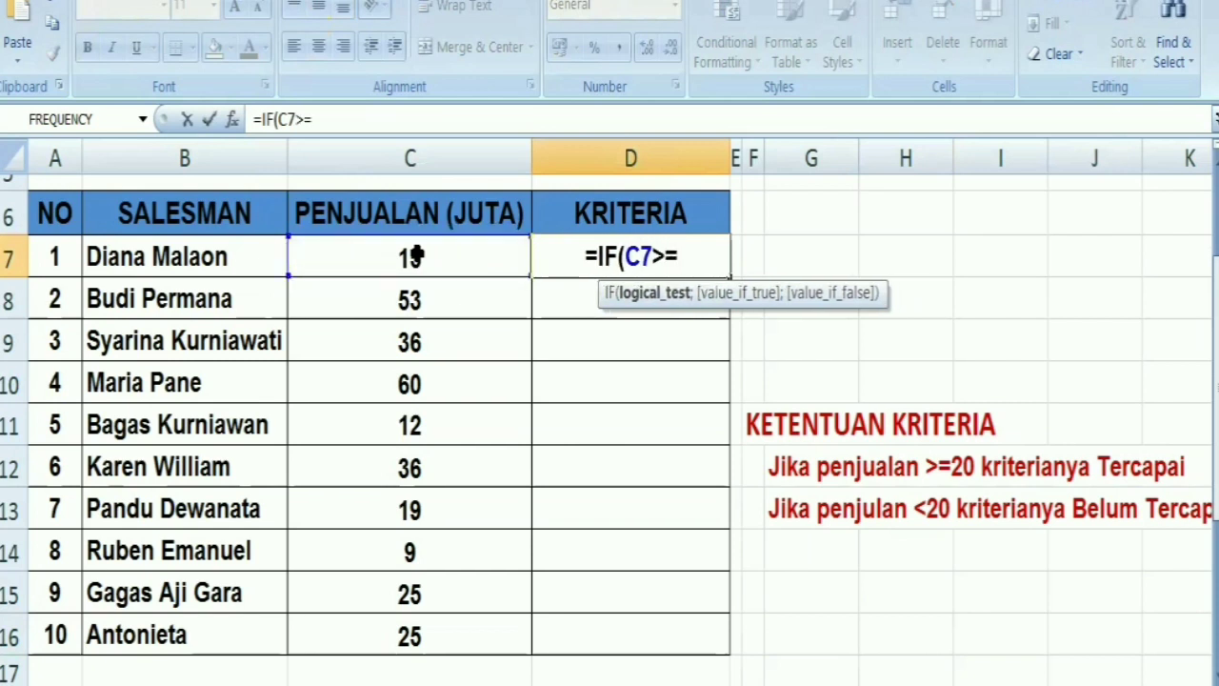
text(20)
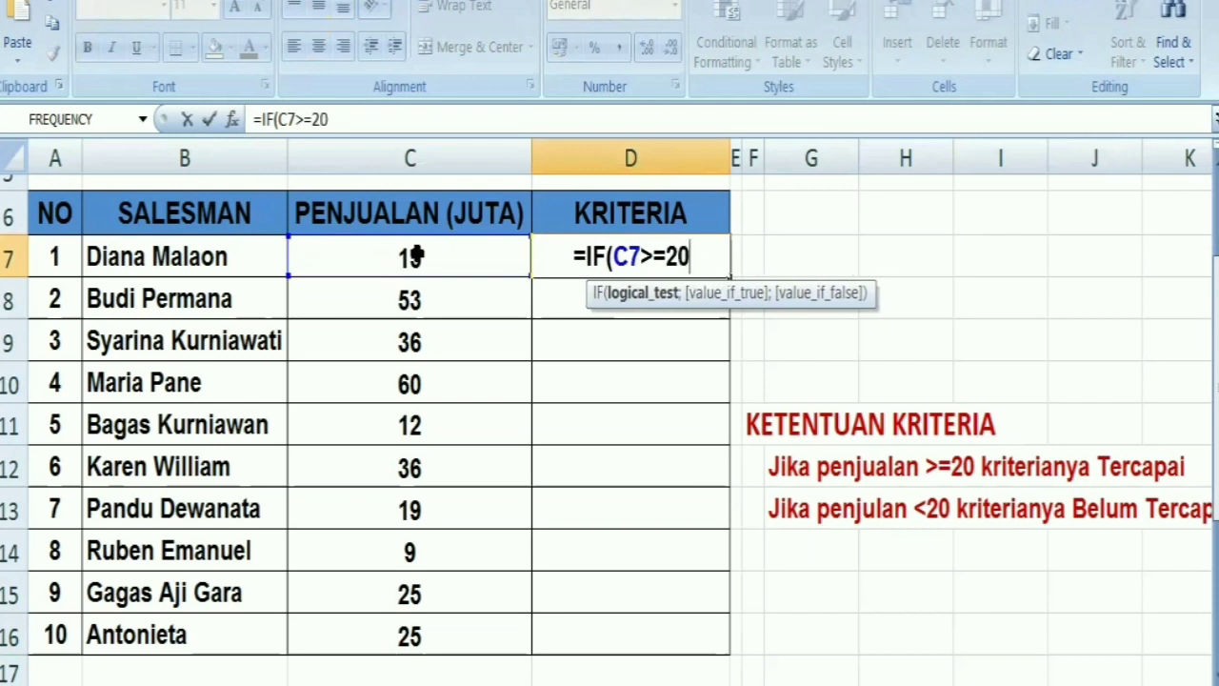
text(;)
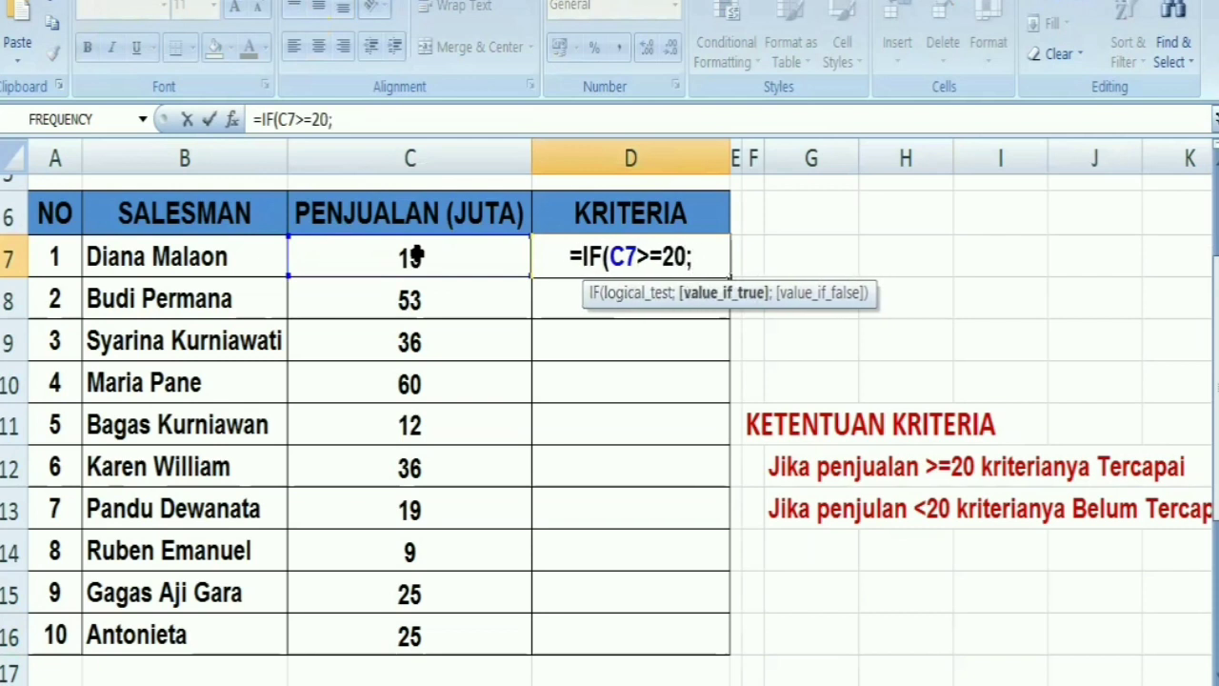
text(")
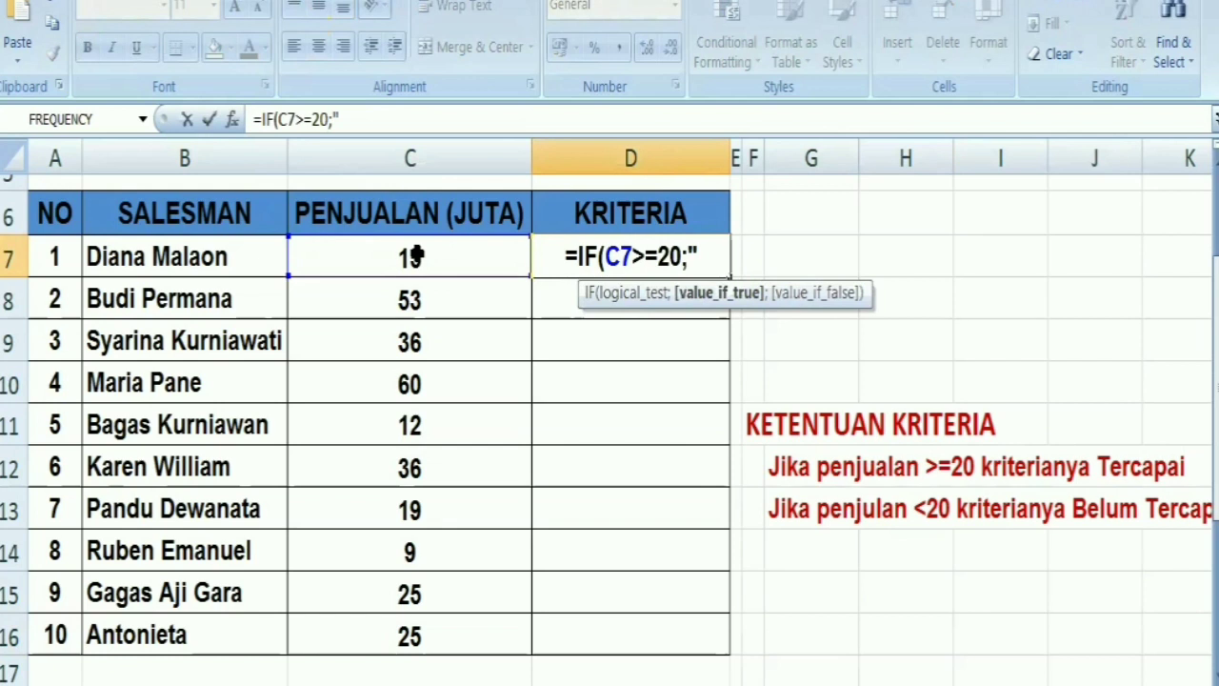
text(Tercapai)
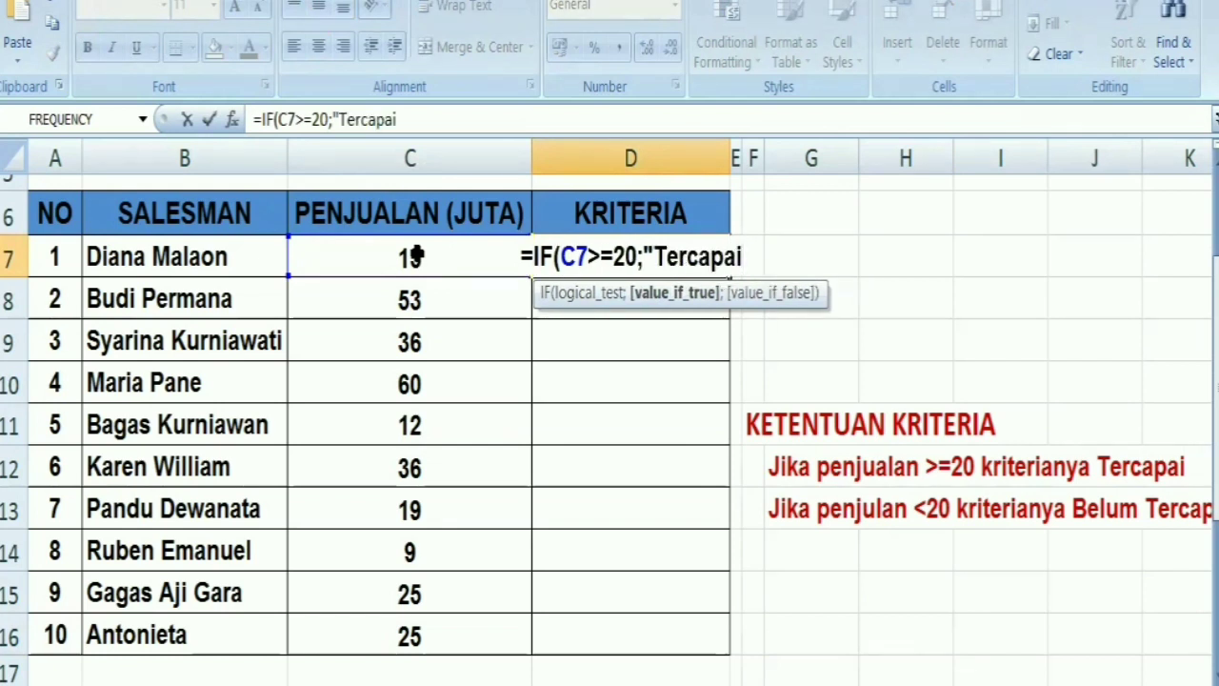
text(")
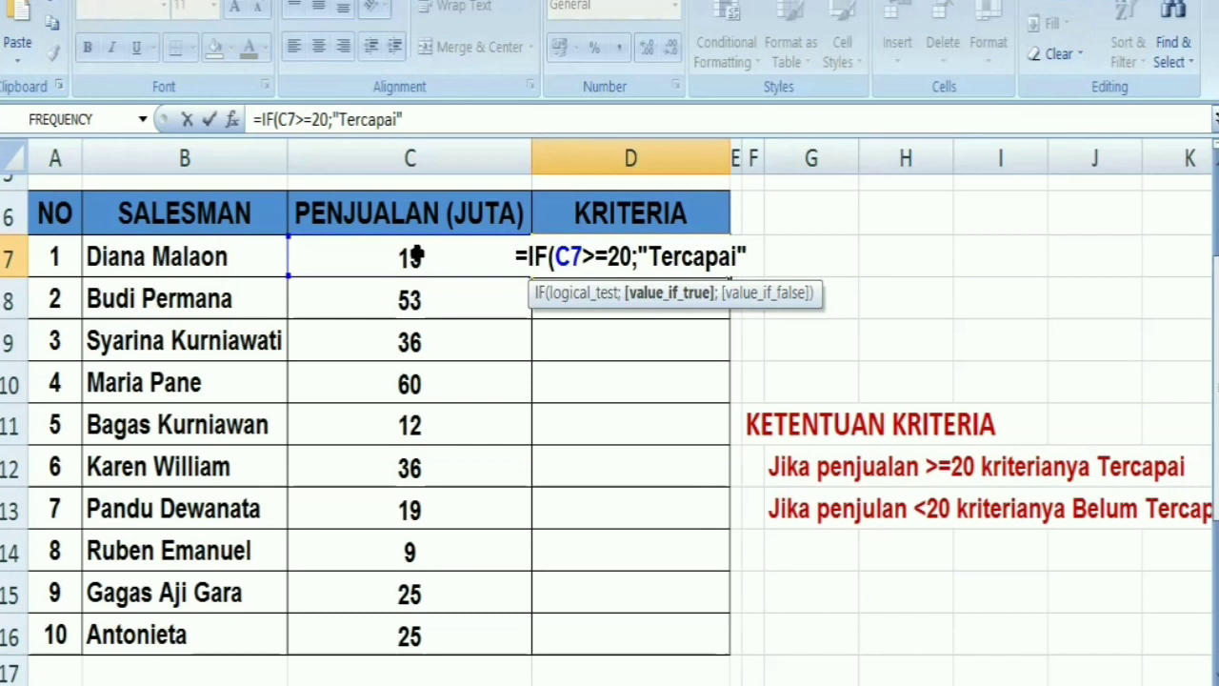
Finish the D7 formula with "Belum Tercapai" as the false result and fill it down through D16
text(;)
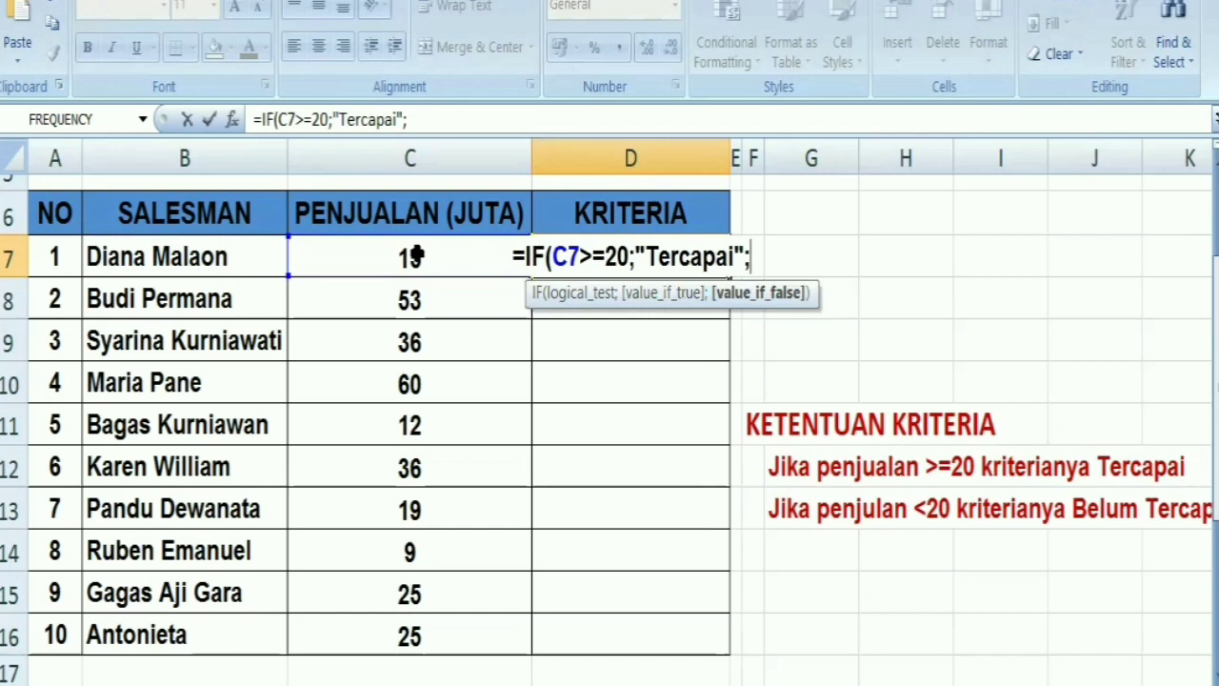
text(")
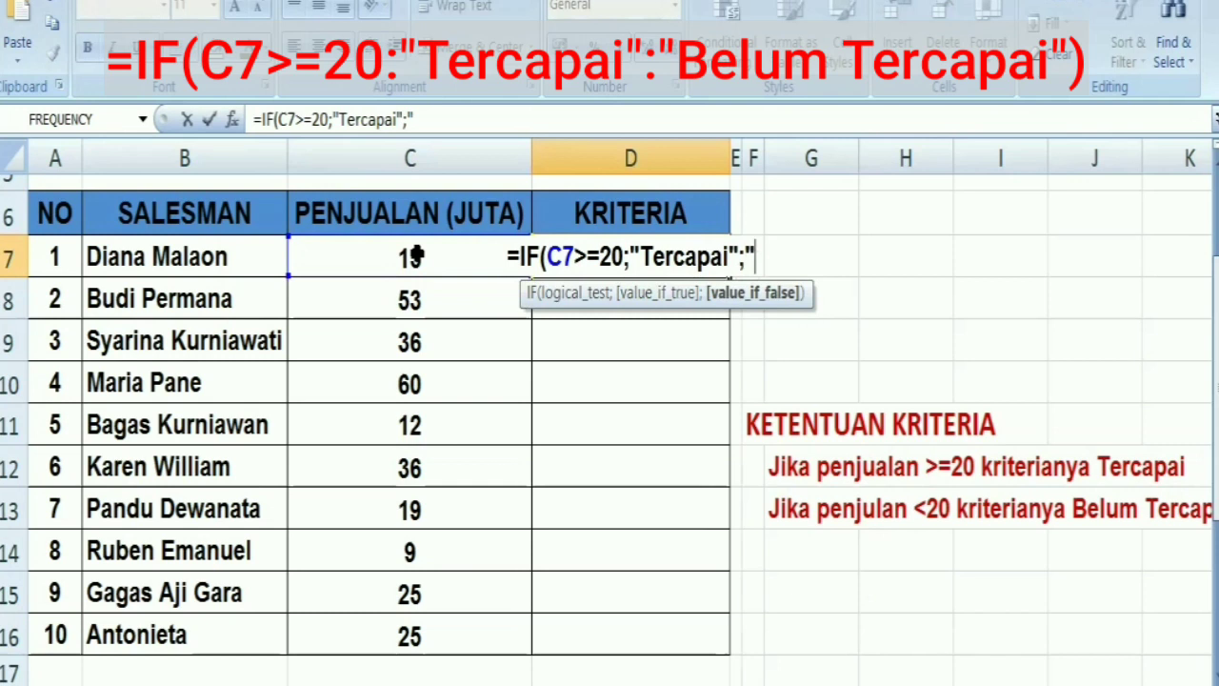
text(T)
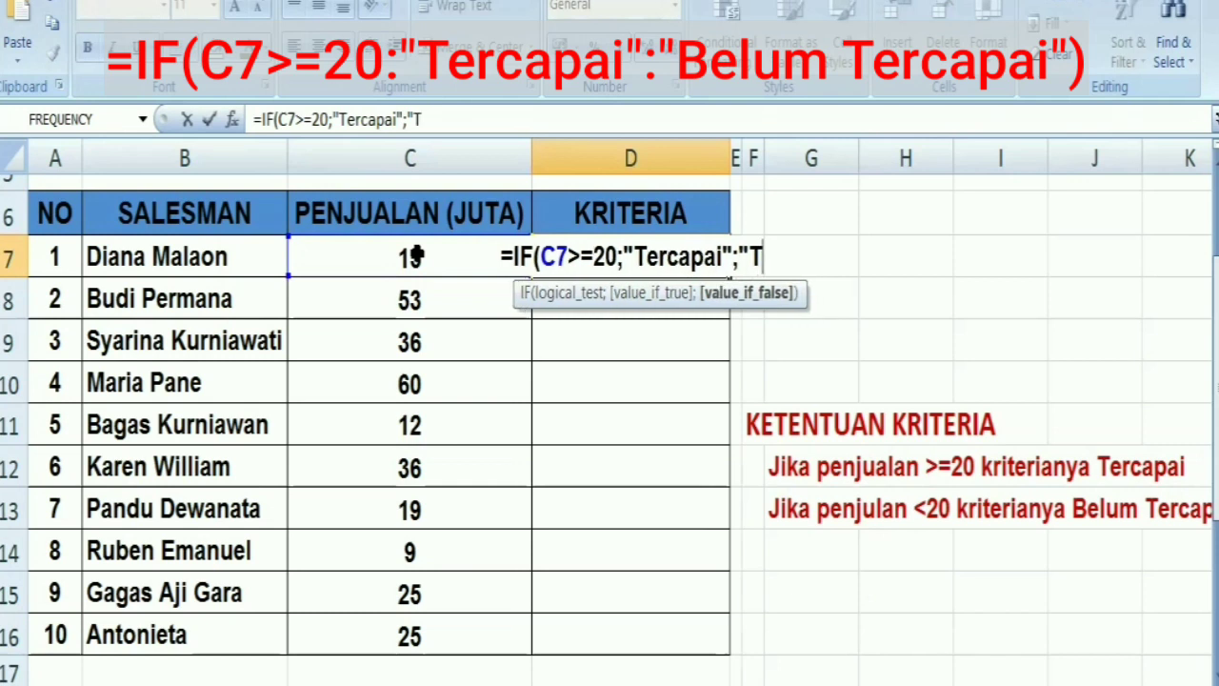
key(BackSpace)
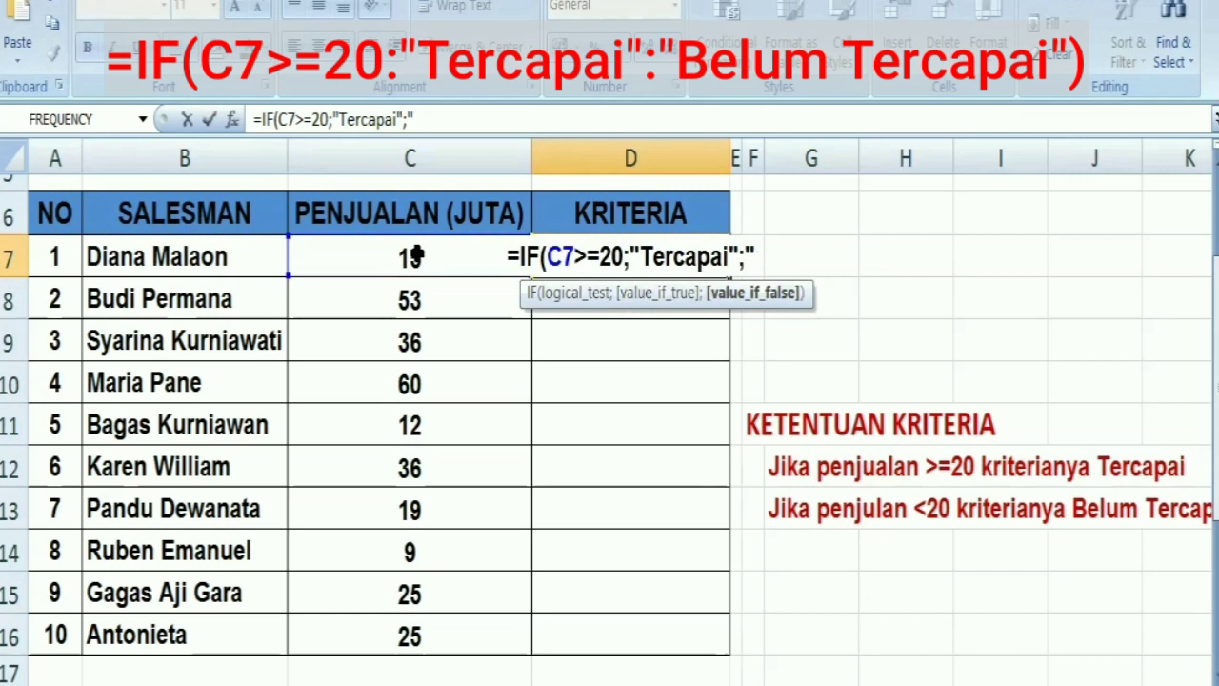
text(Belum Tercapai)
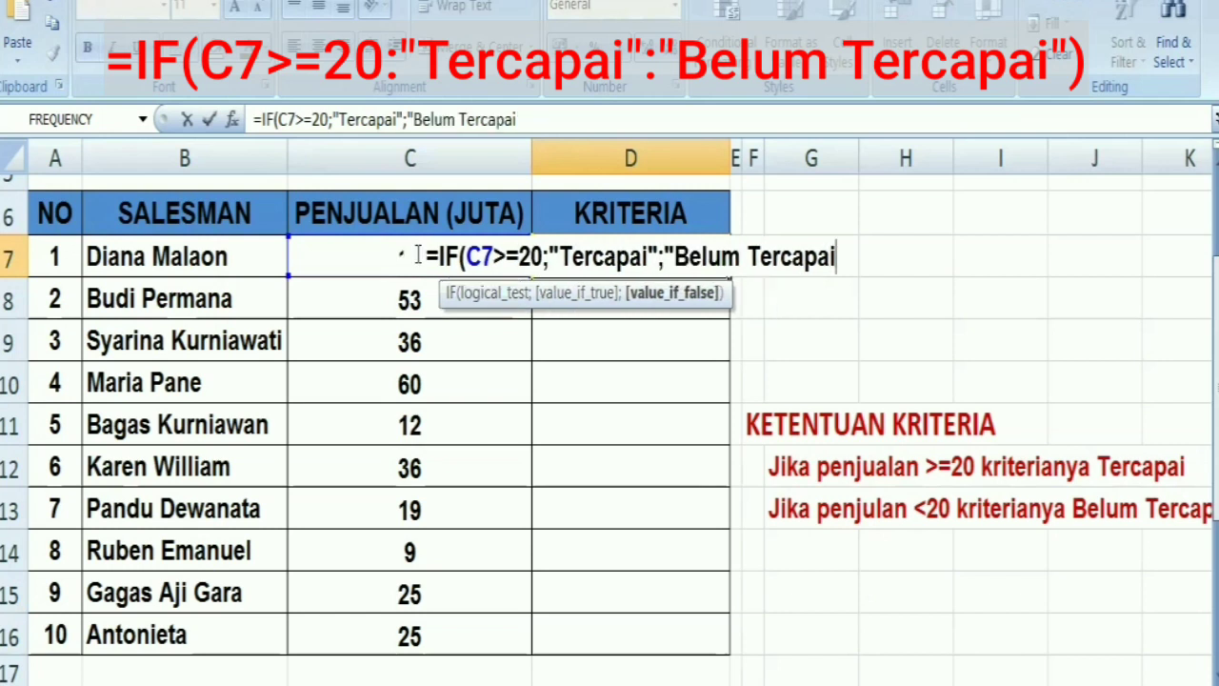
text("))
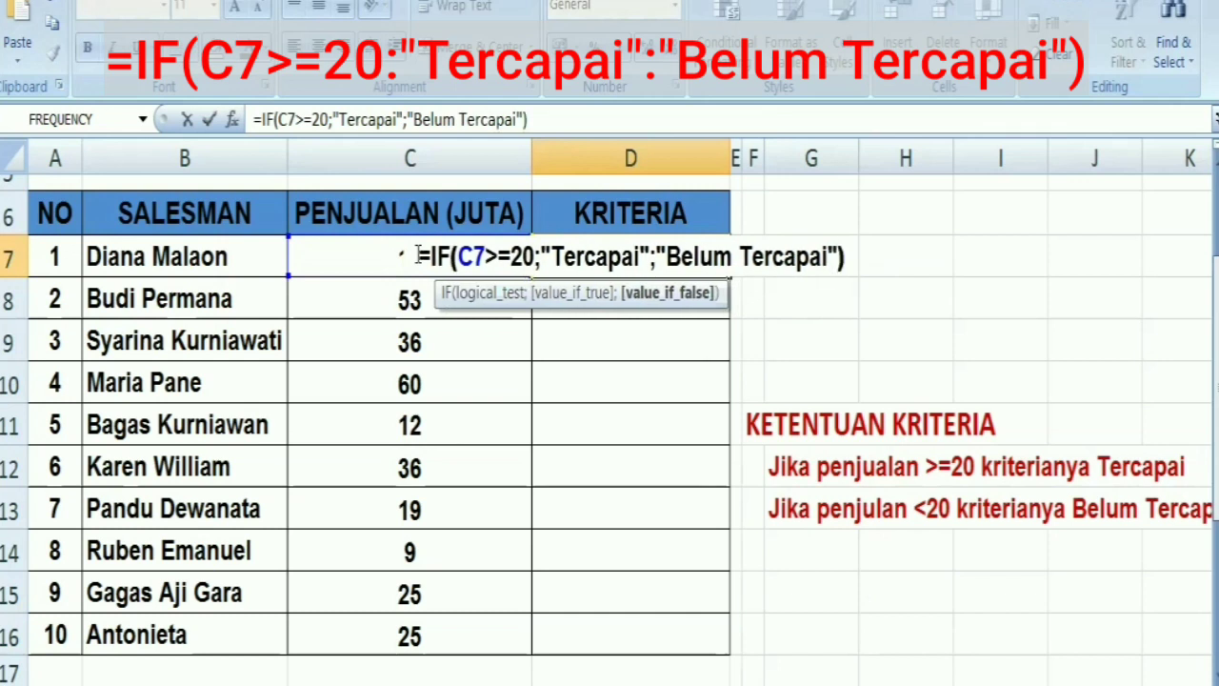
key(Return)
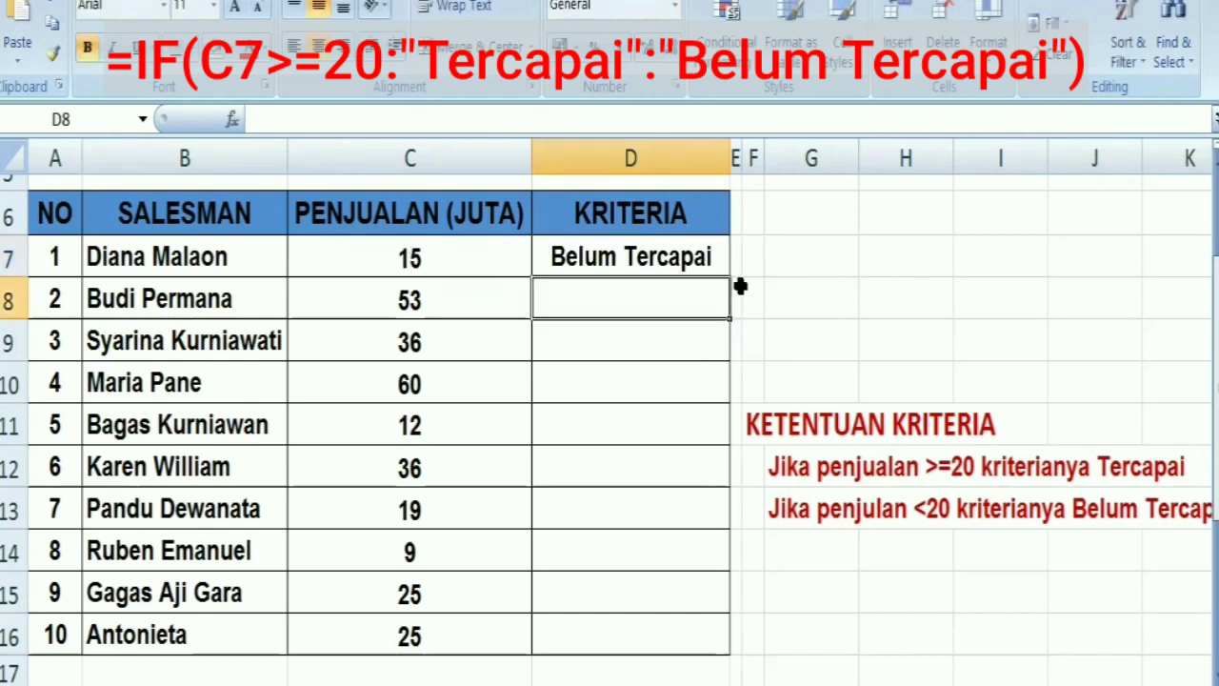
click(702, 261)
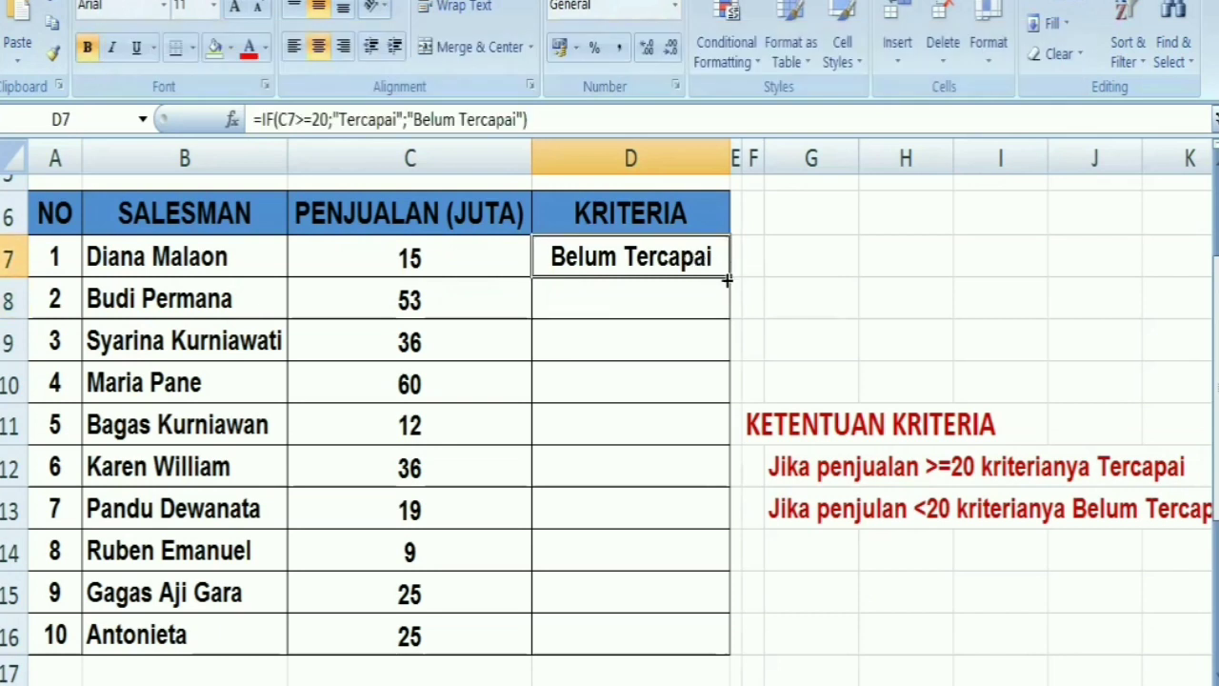
drag(727, 279, 713, 644)
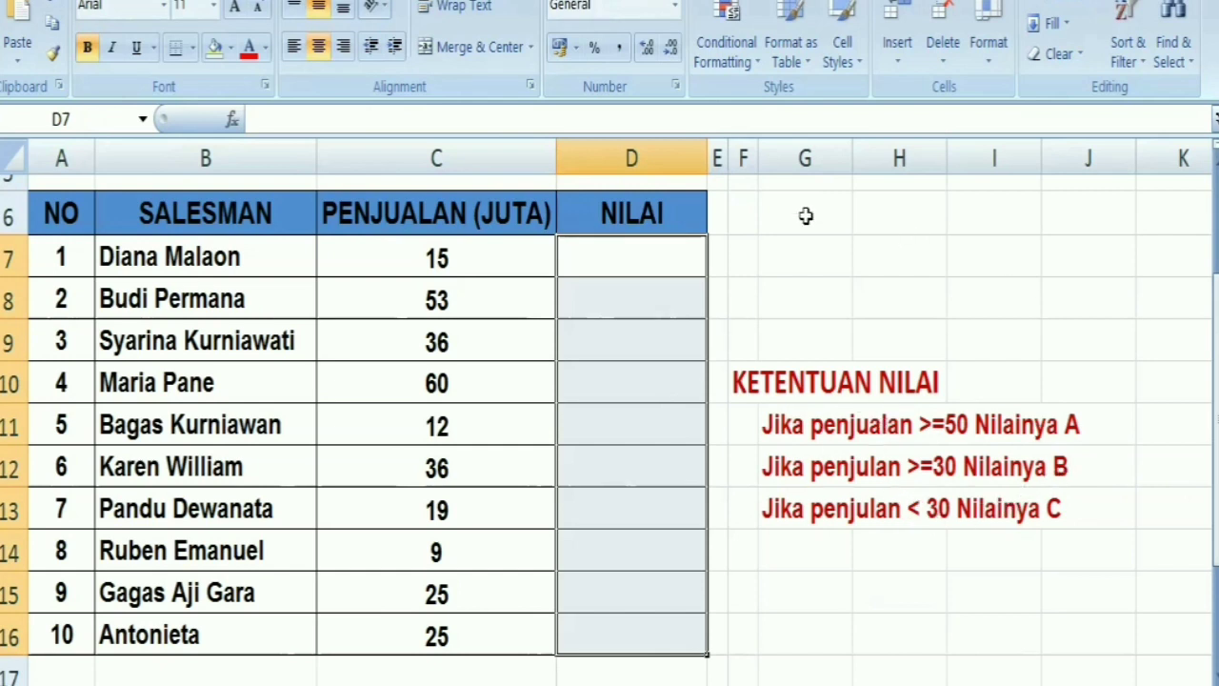
In the first NILAI cell, D7, begin an IF formula that tests C7>=50 and returns "A" when true
click(802, 257)
click(660, 260)
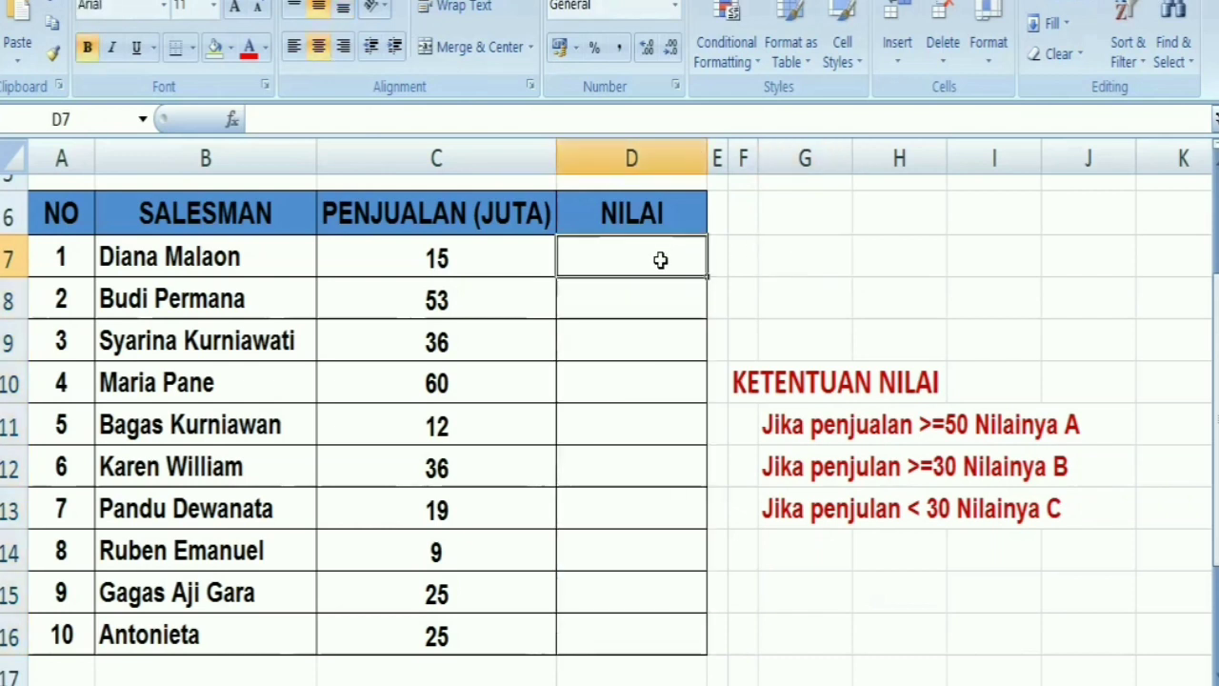
text(=)
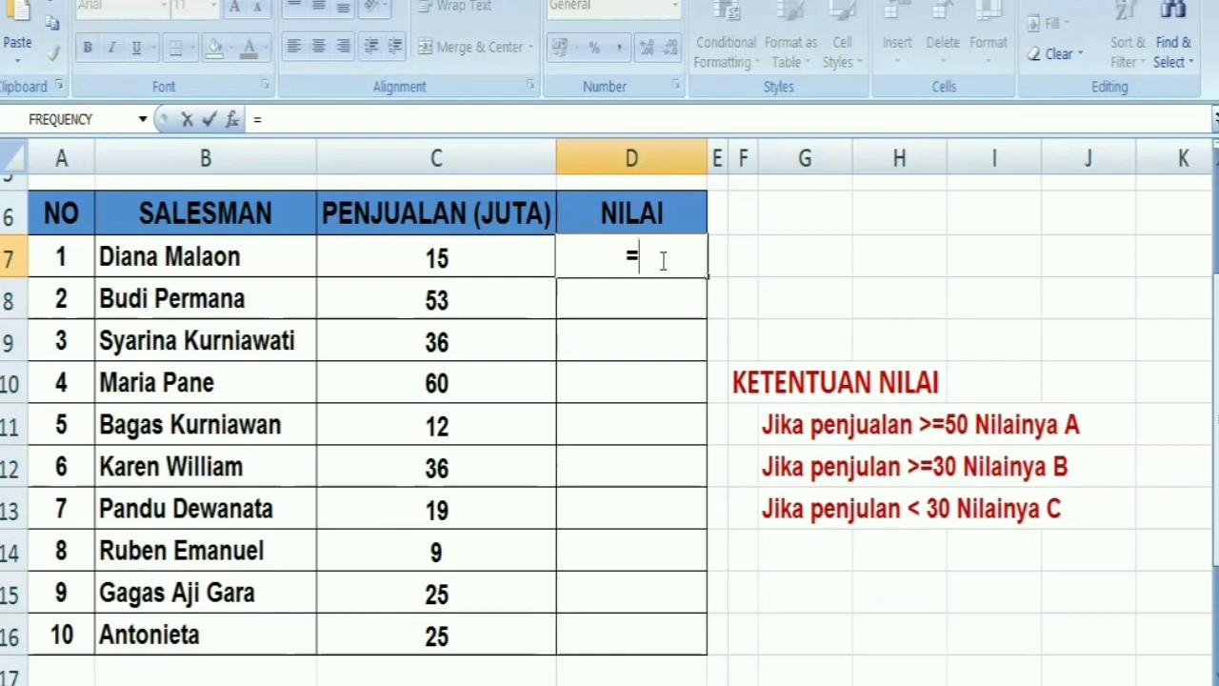
text(IF)
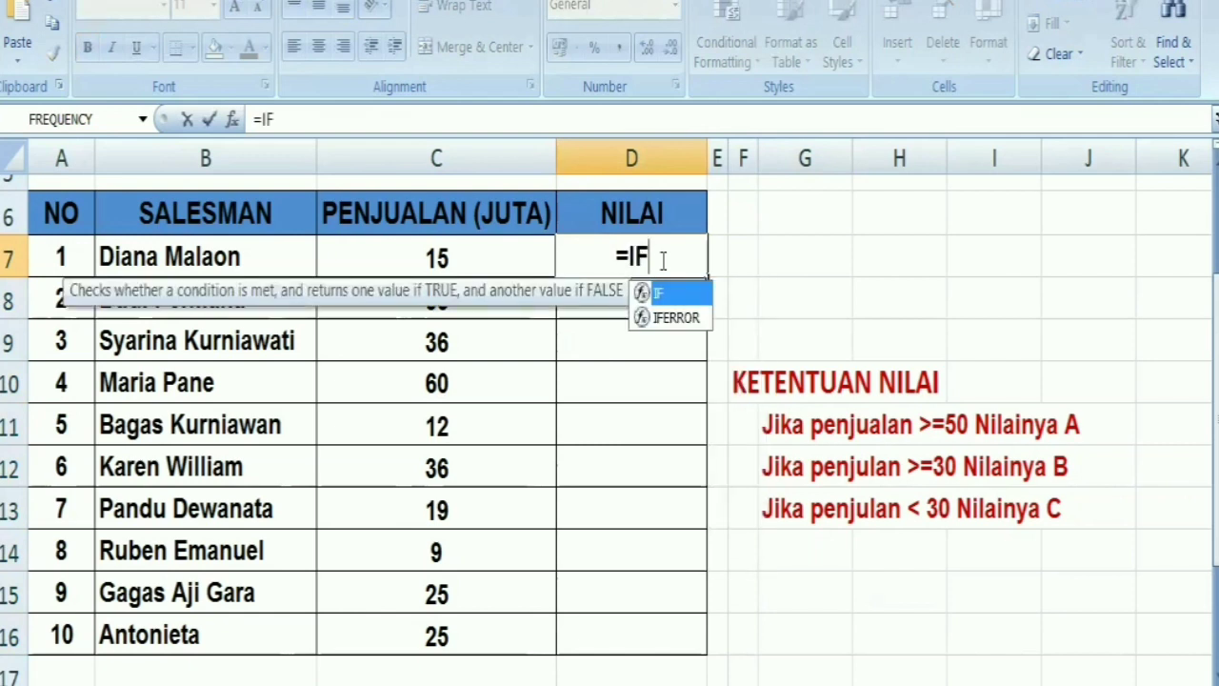
text(()
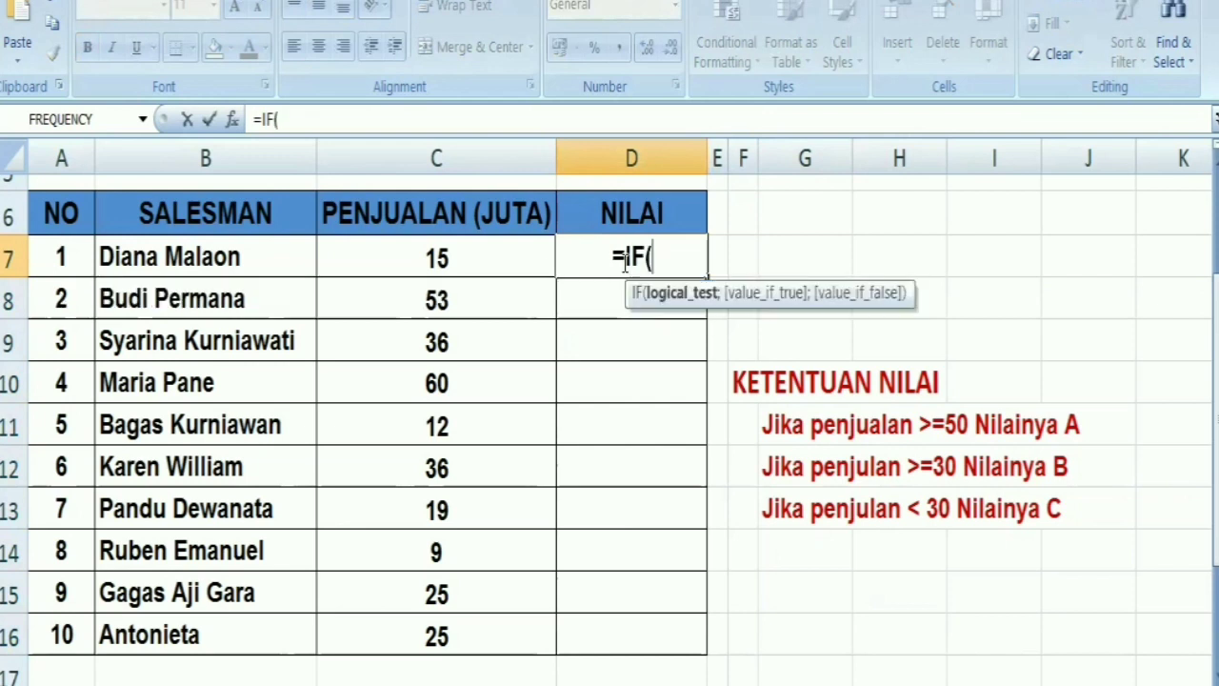
click(446, 258)
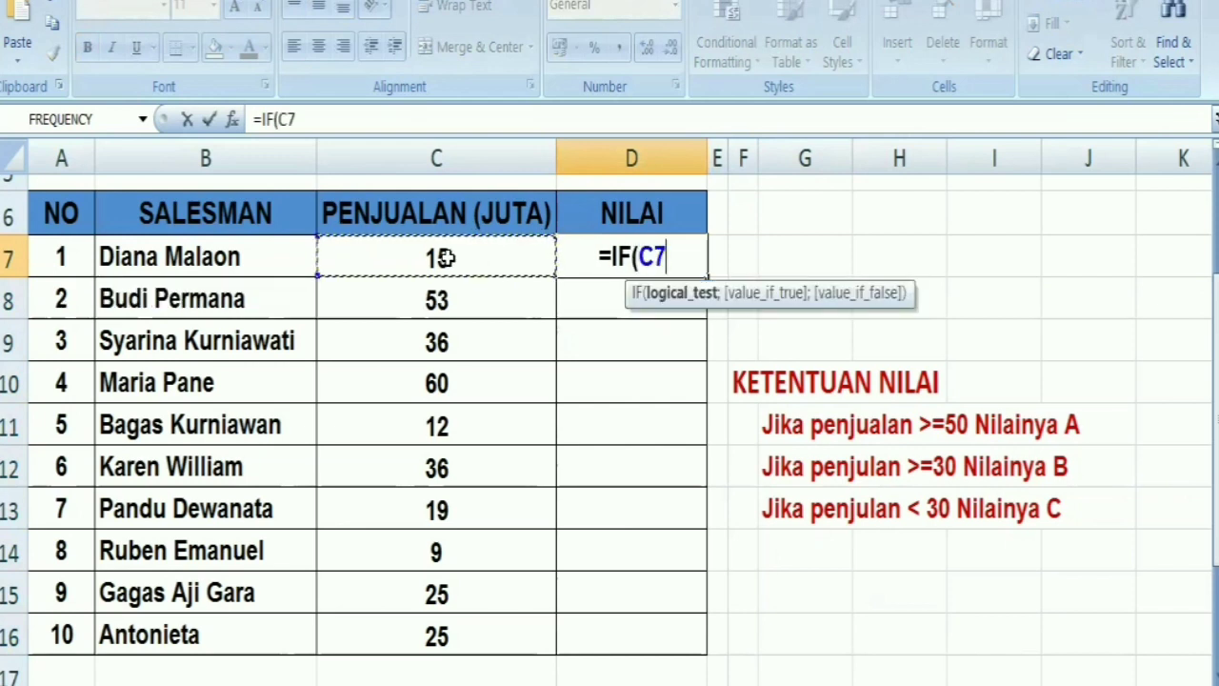
text(>)
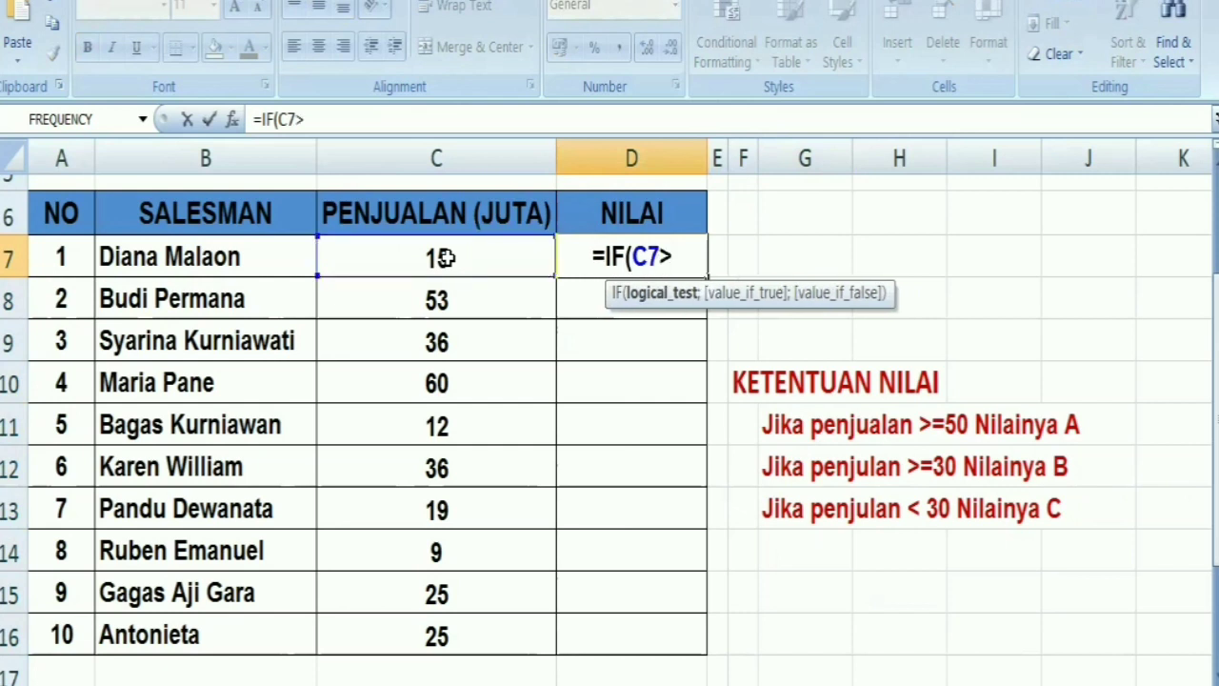
text(=)
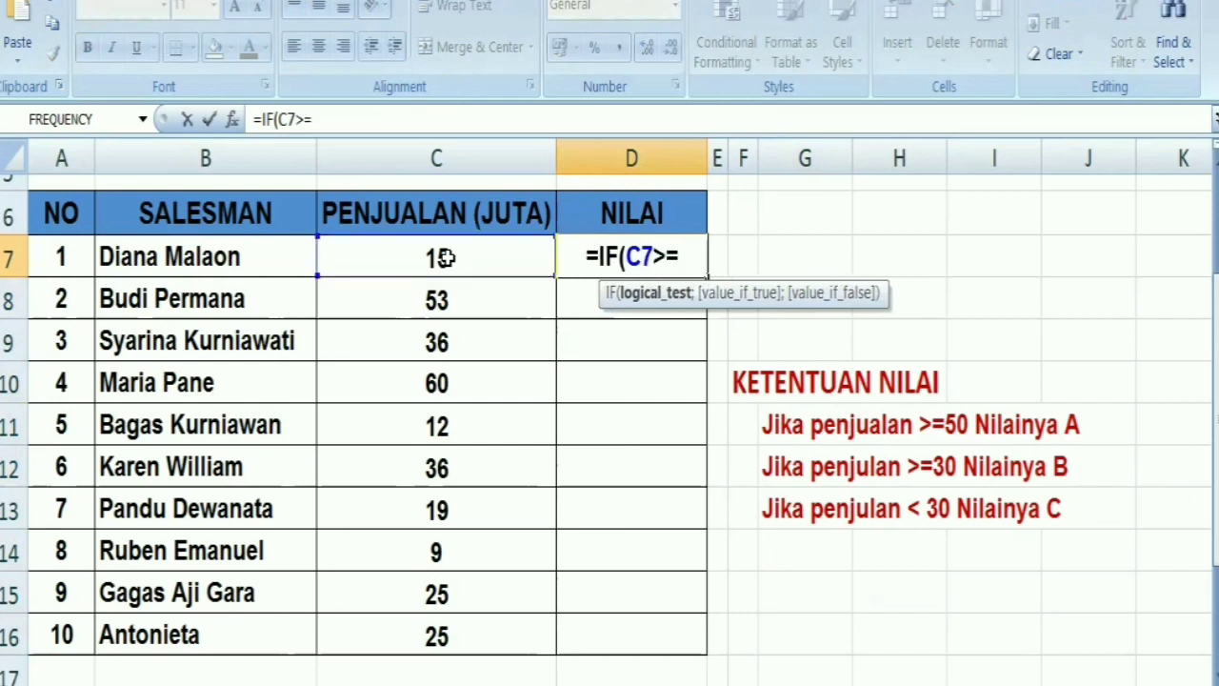
text(50)
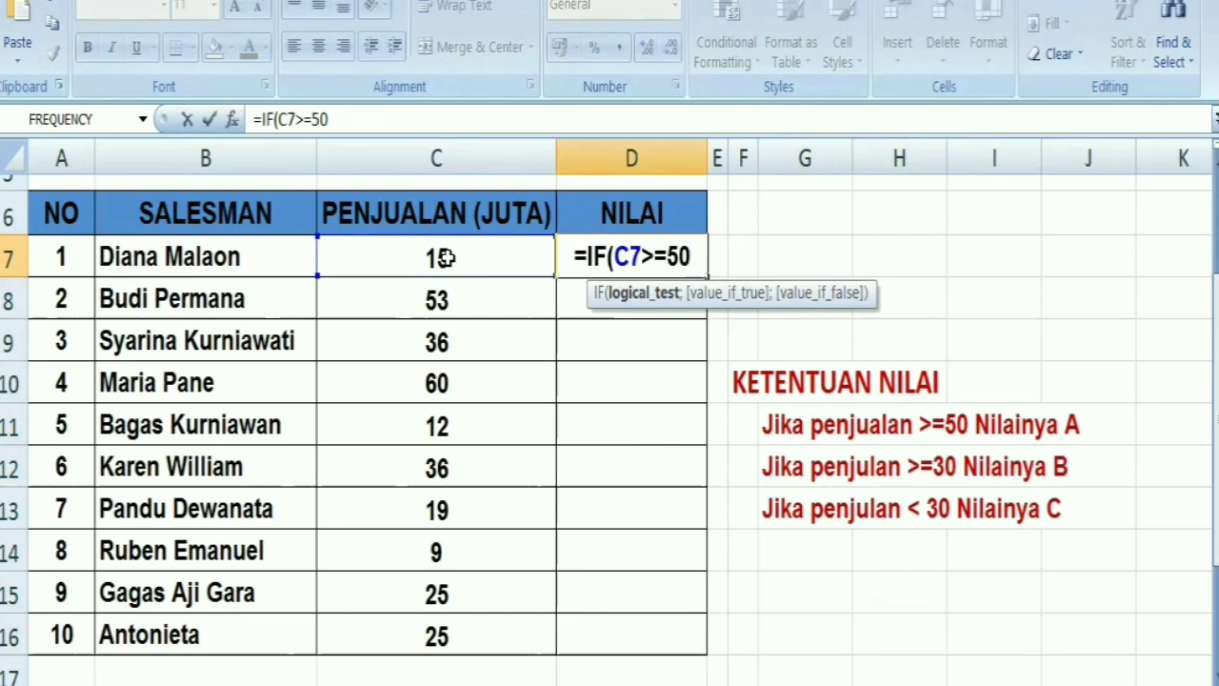
text(;")
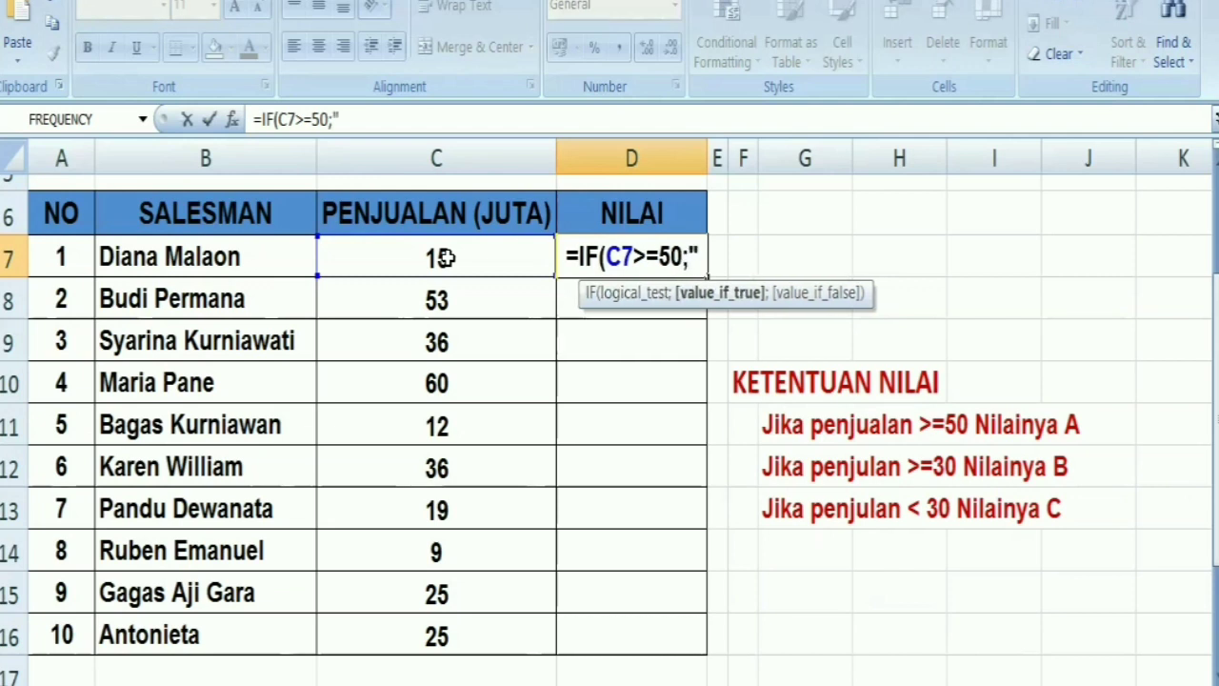
text(A)
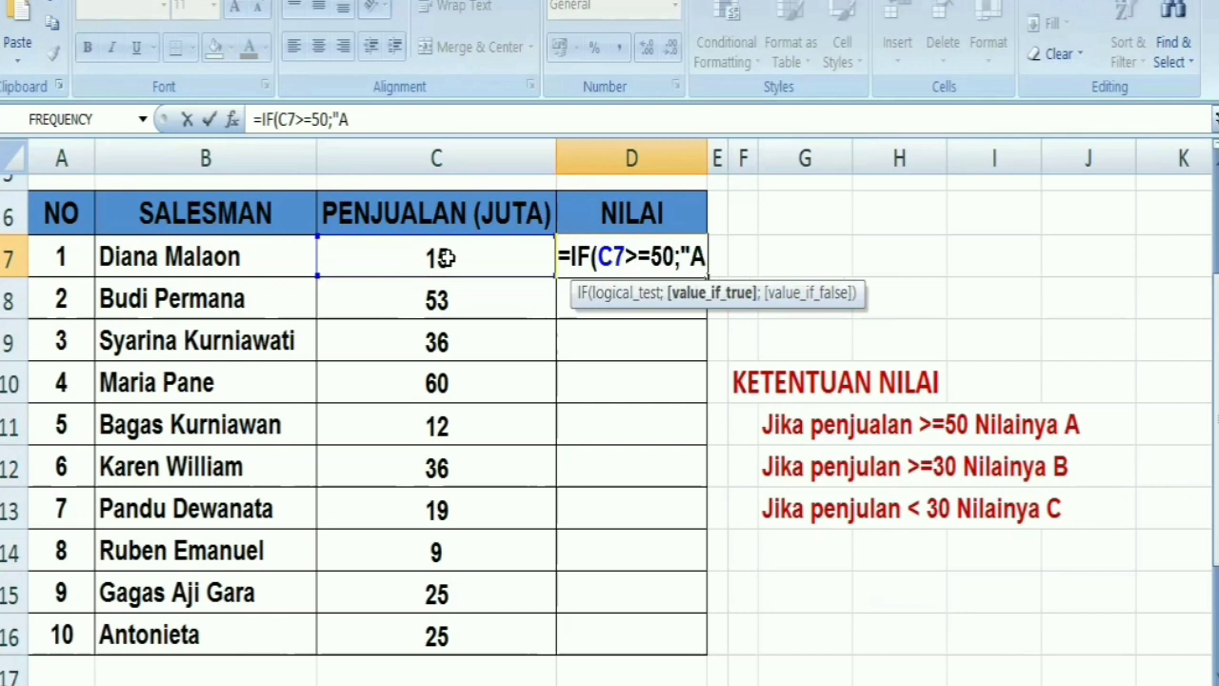
text(";)
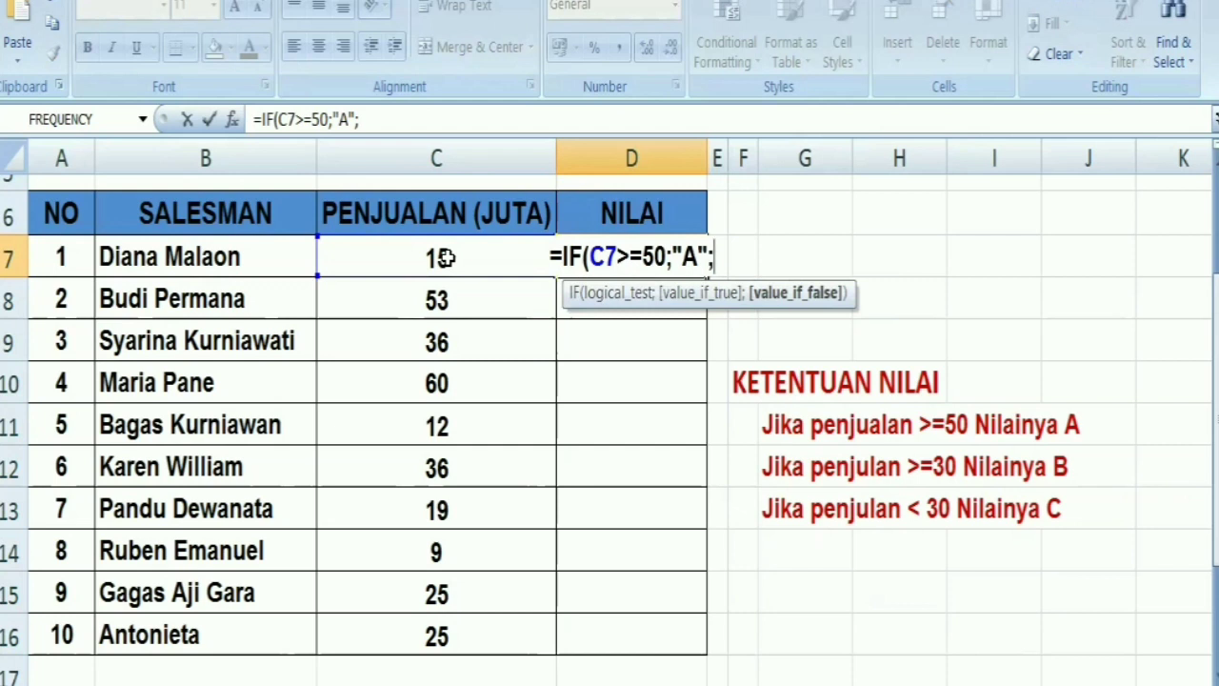
Nest a second IF as the false result of the D7 formula, testing C7>=30 and returning "B" when true
text(IF)
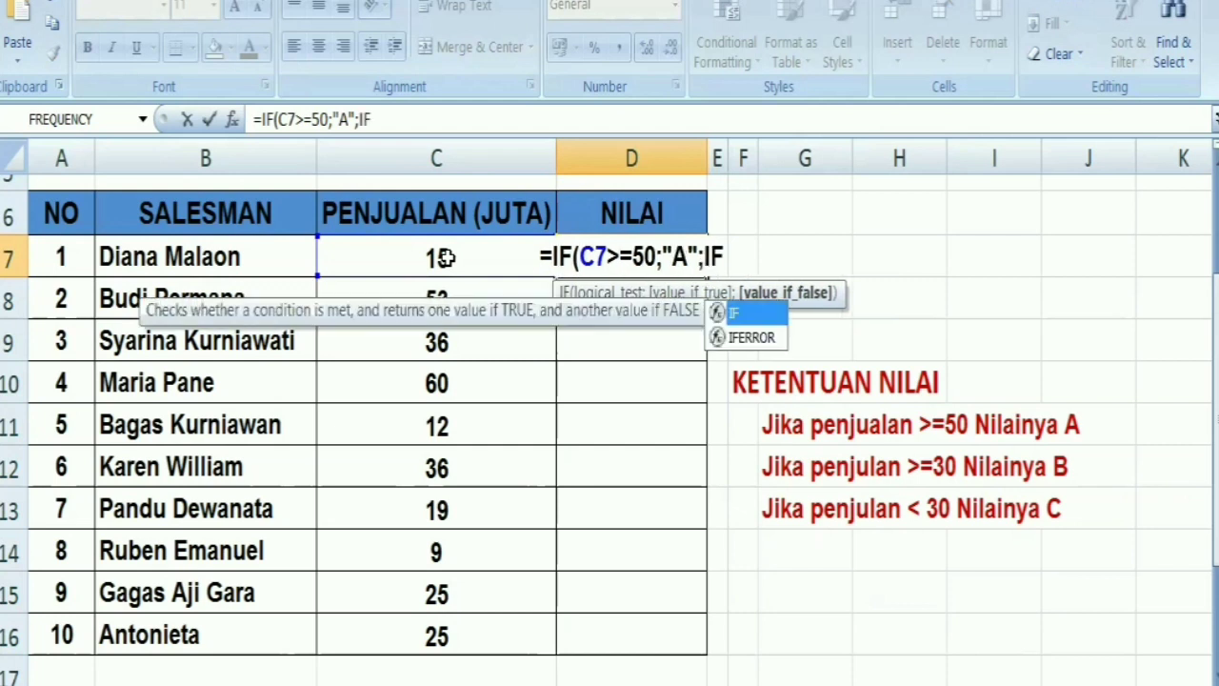
text(()
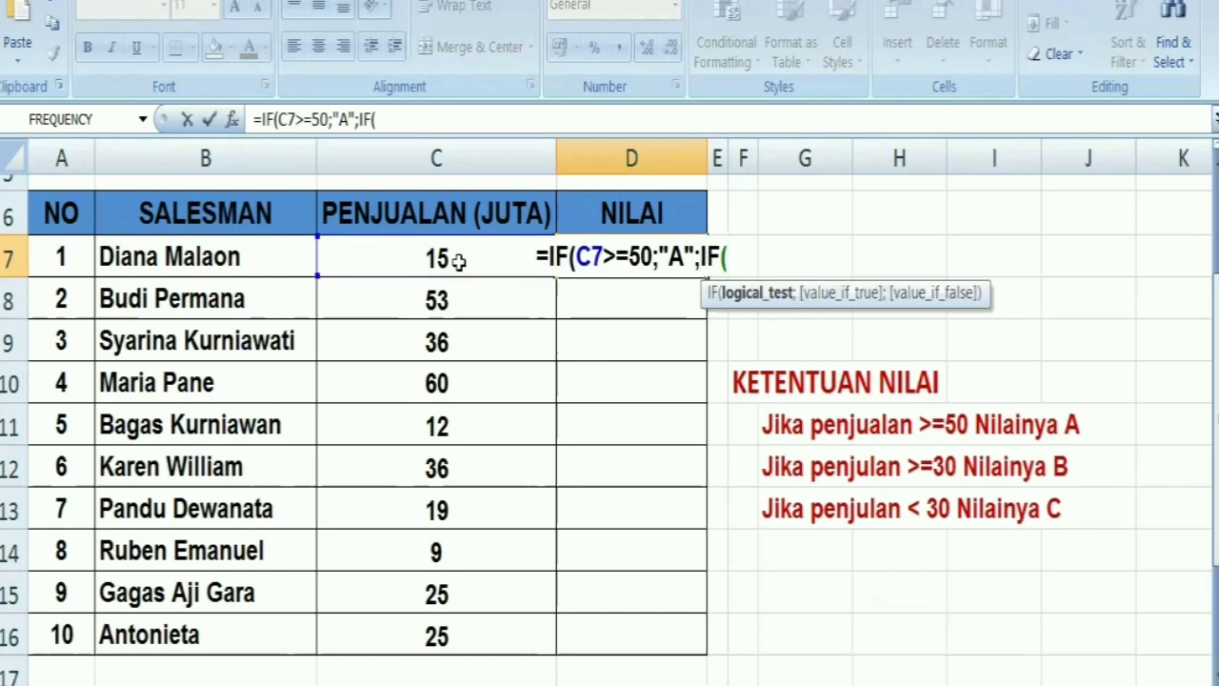
click(458, 260)
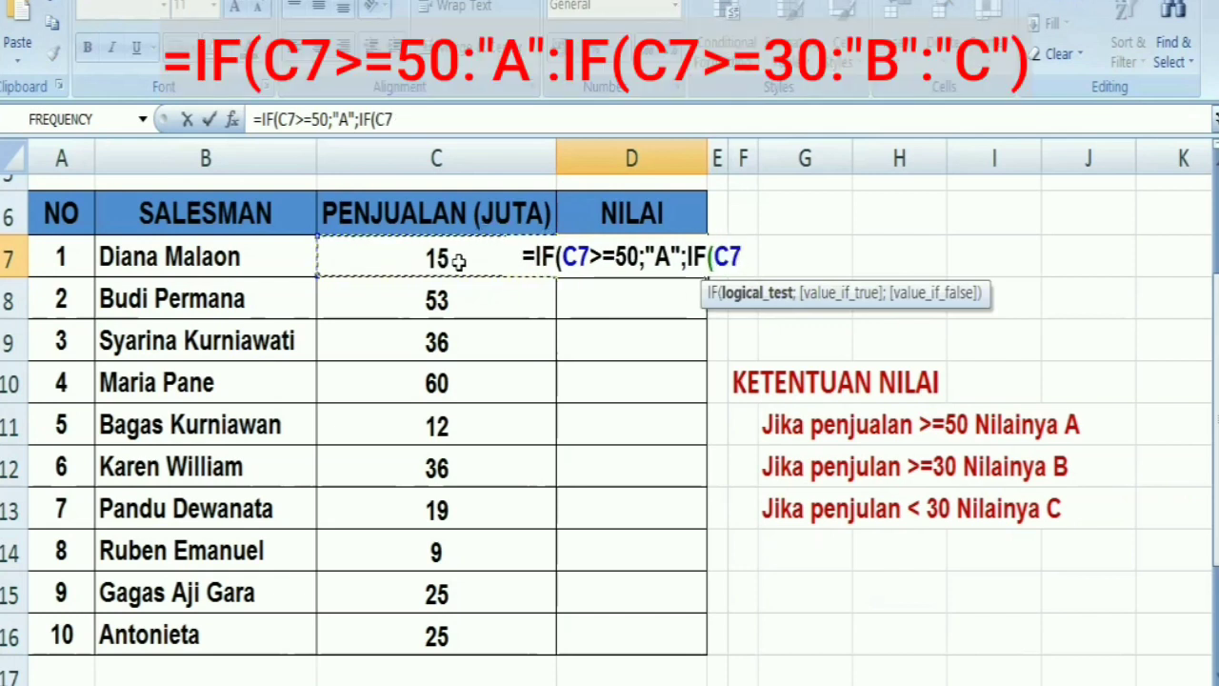
text(>=)
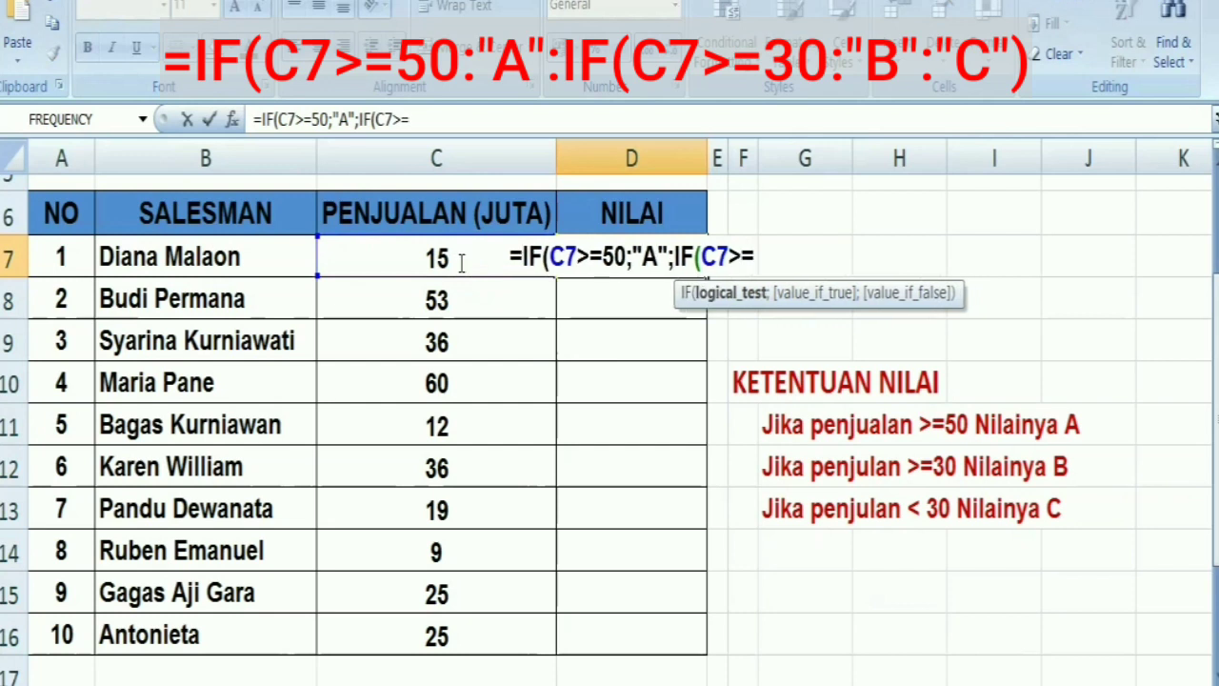
text(30)
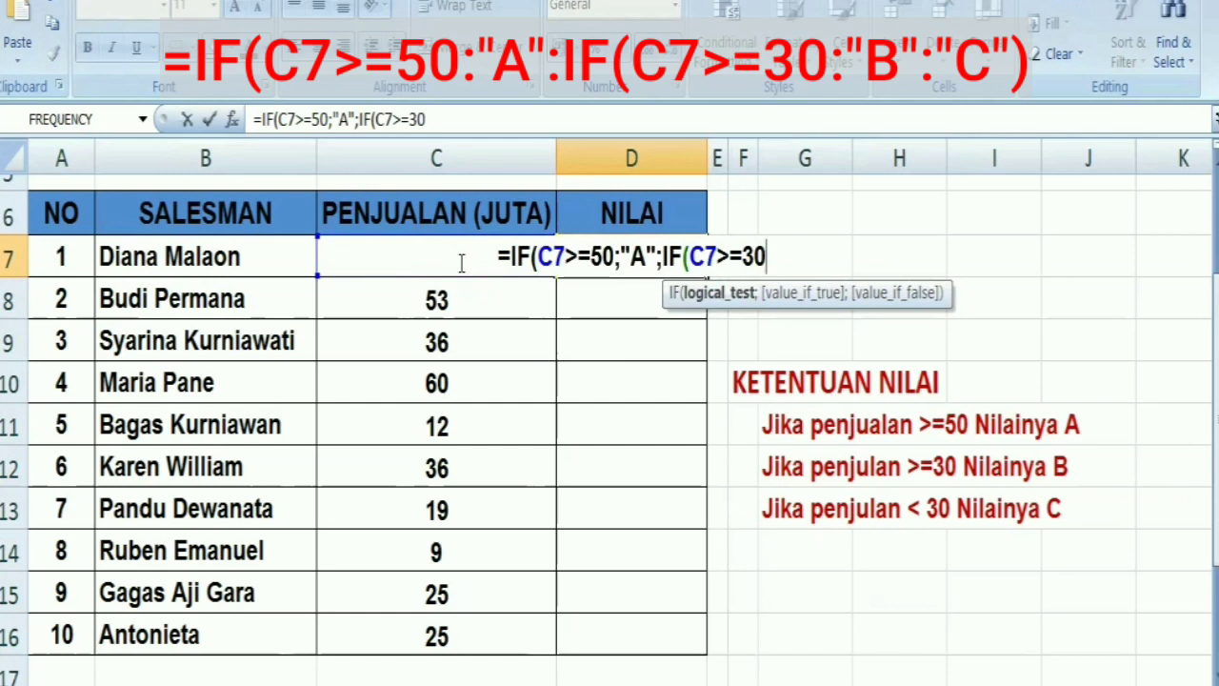
text(;")
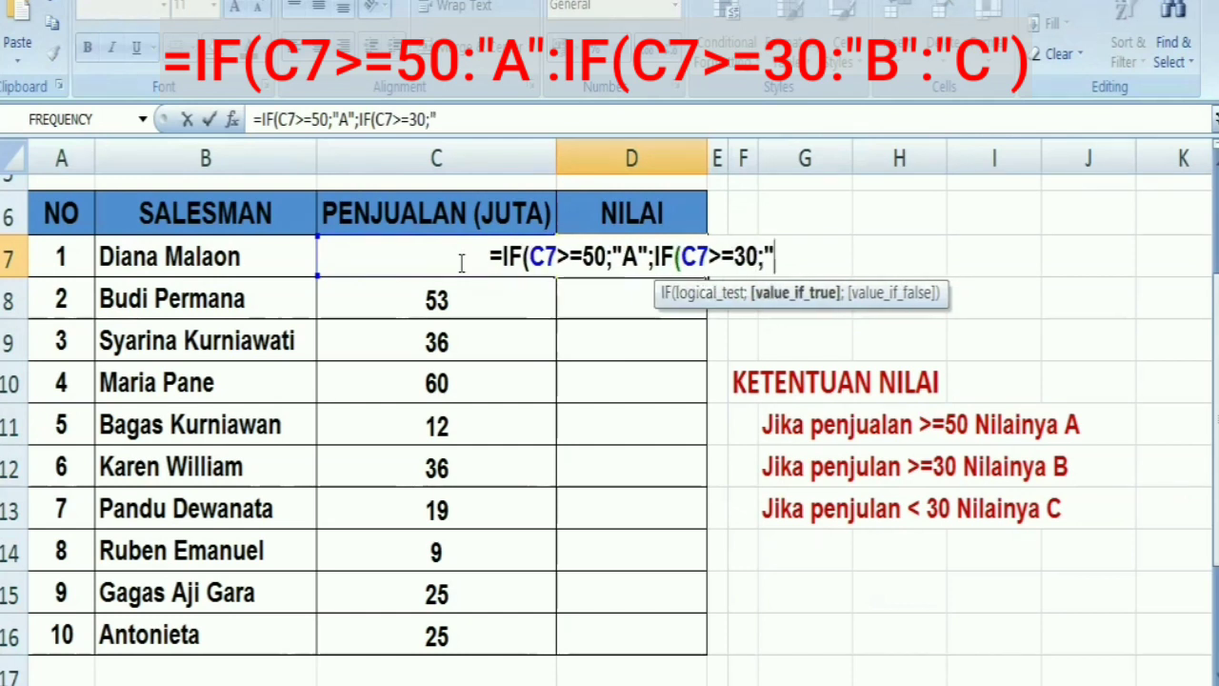
text(B)
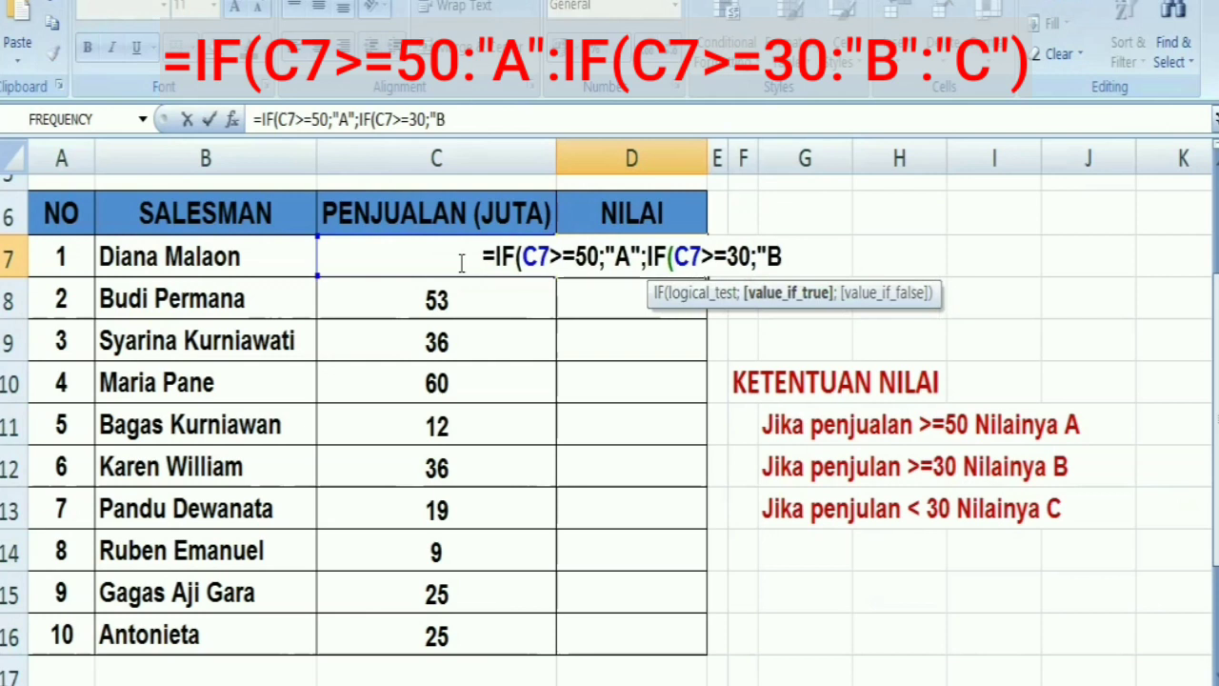
text(:)
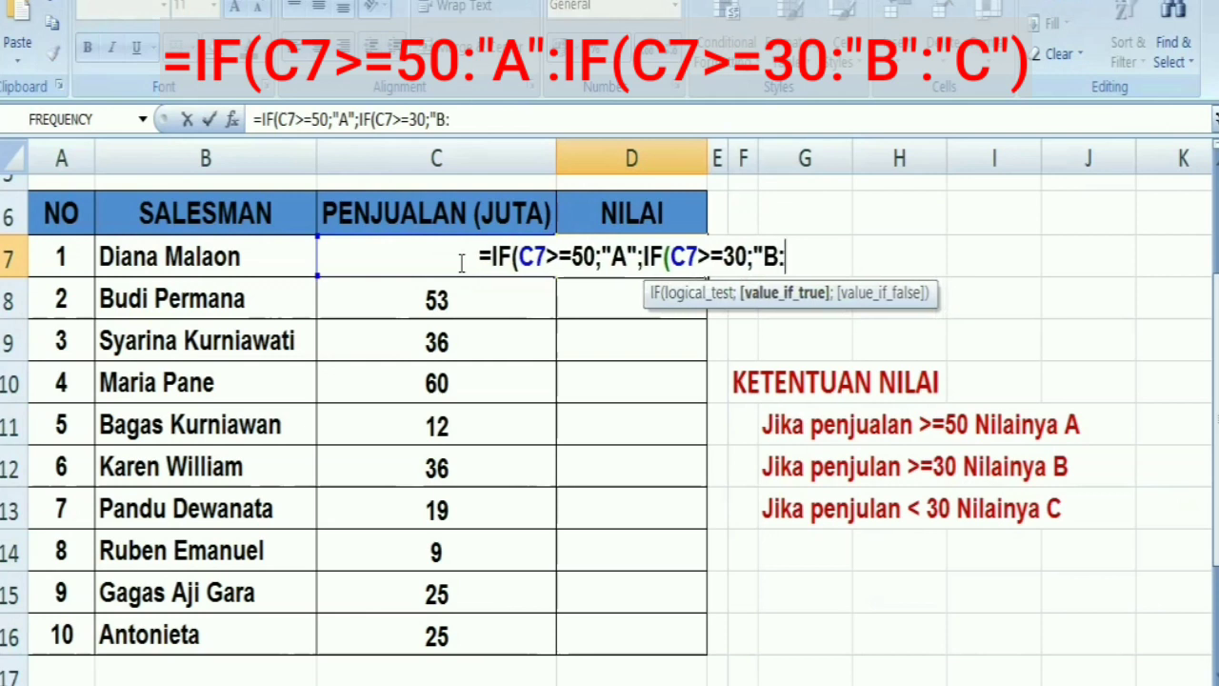
key(BackSpace)
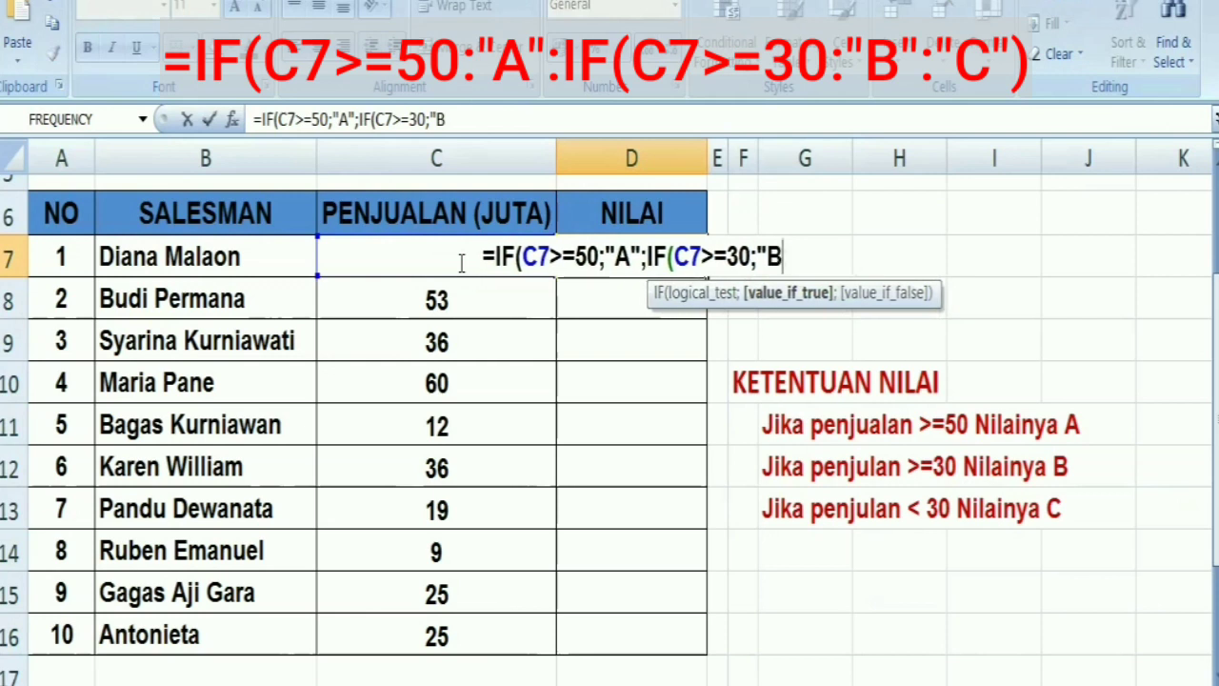
text(";)
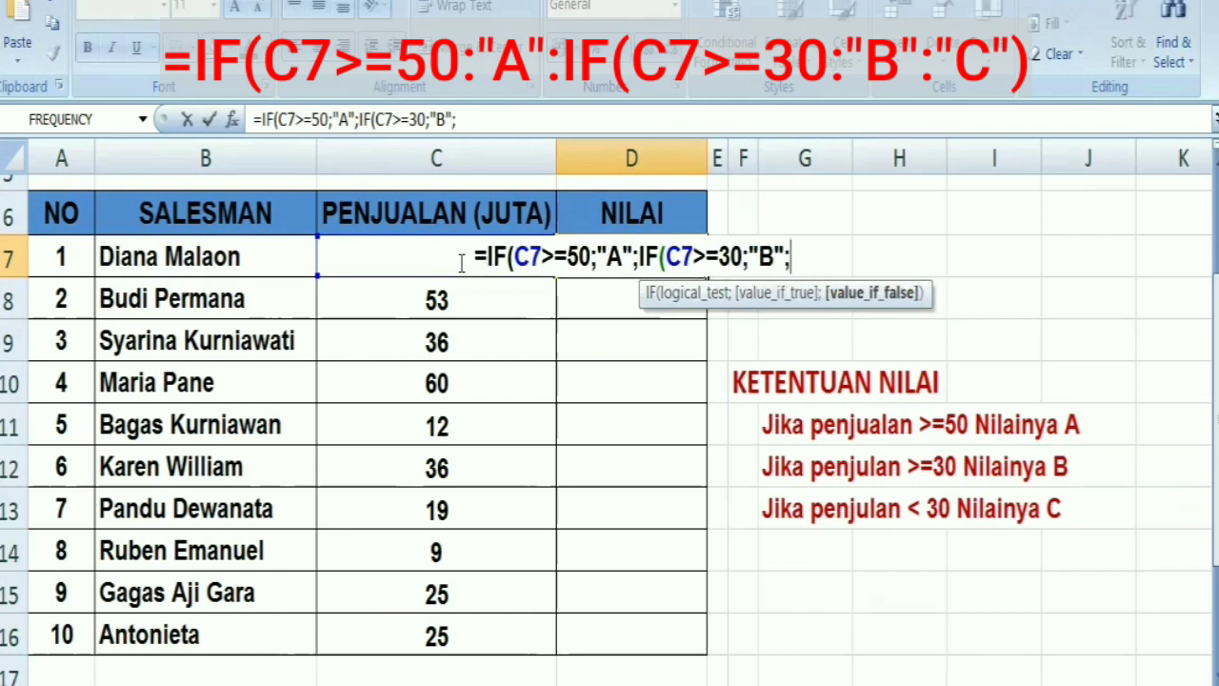
Finish the nested NILAI formula with "C" as the final false result and fill it down from D7 through D16
text("C)
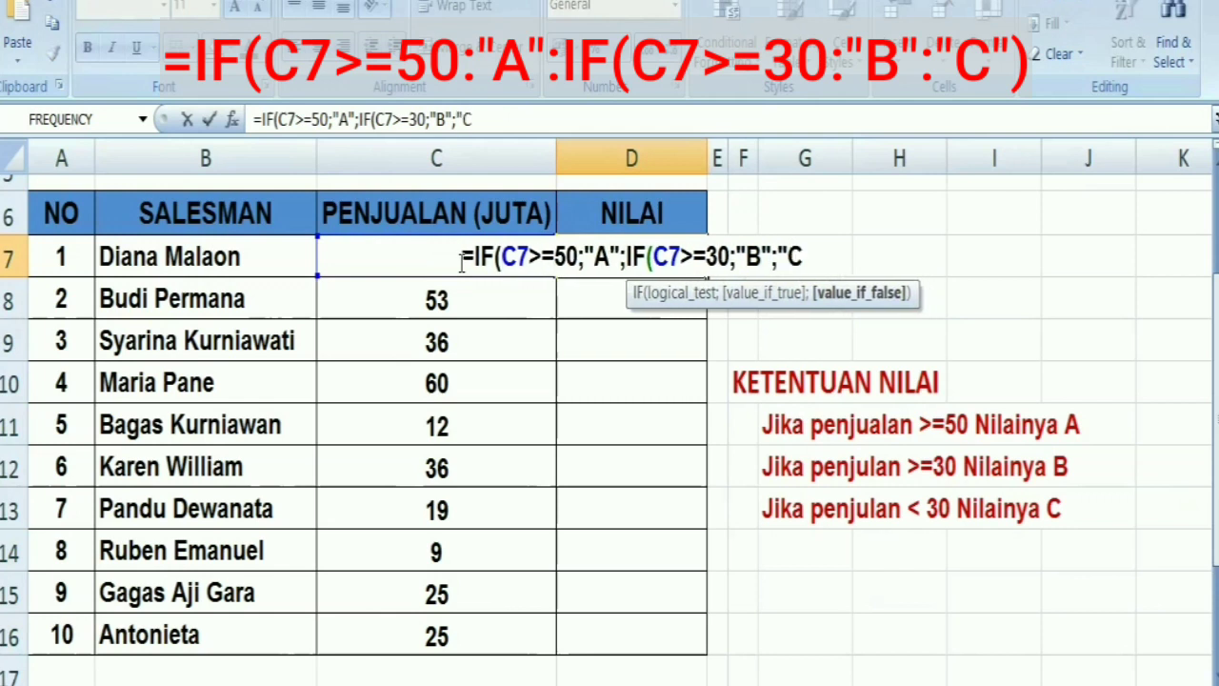
text(")
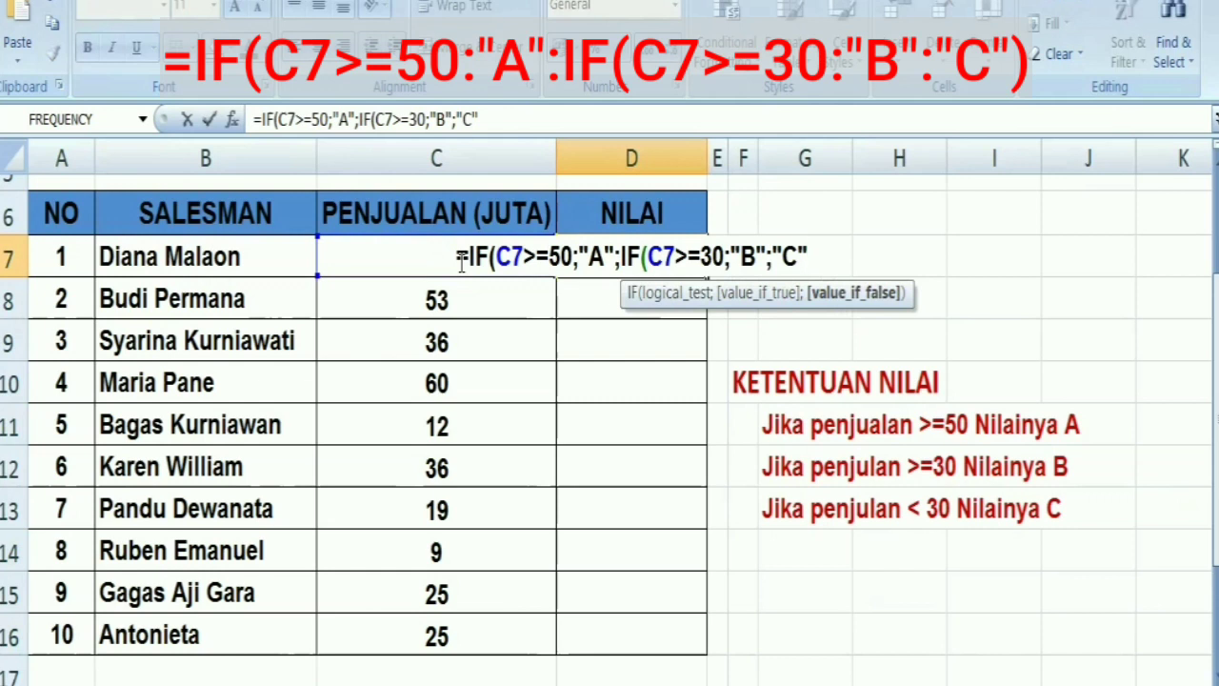
text()))
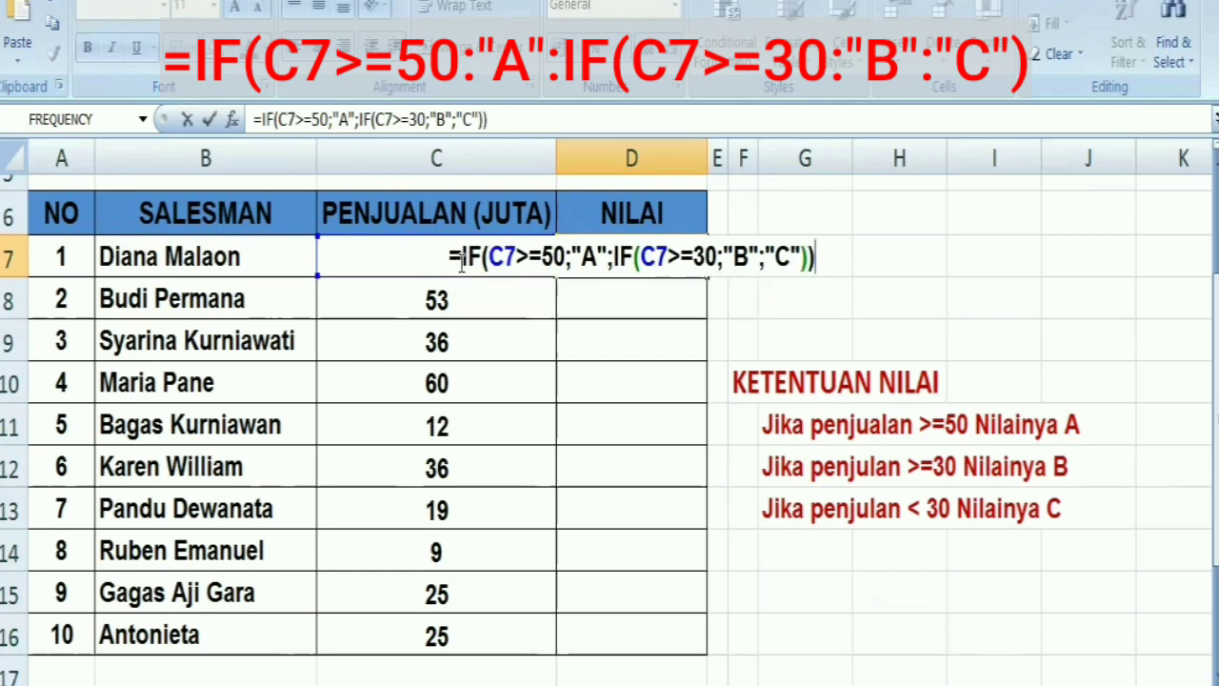
key(Return)
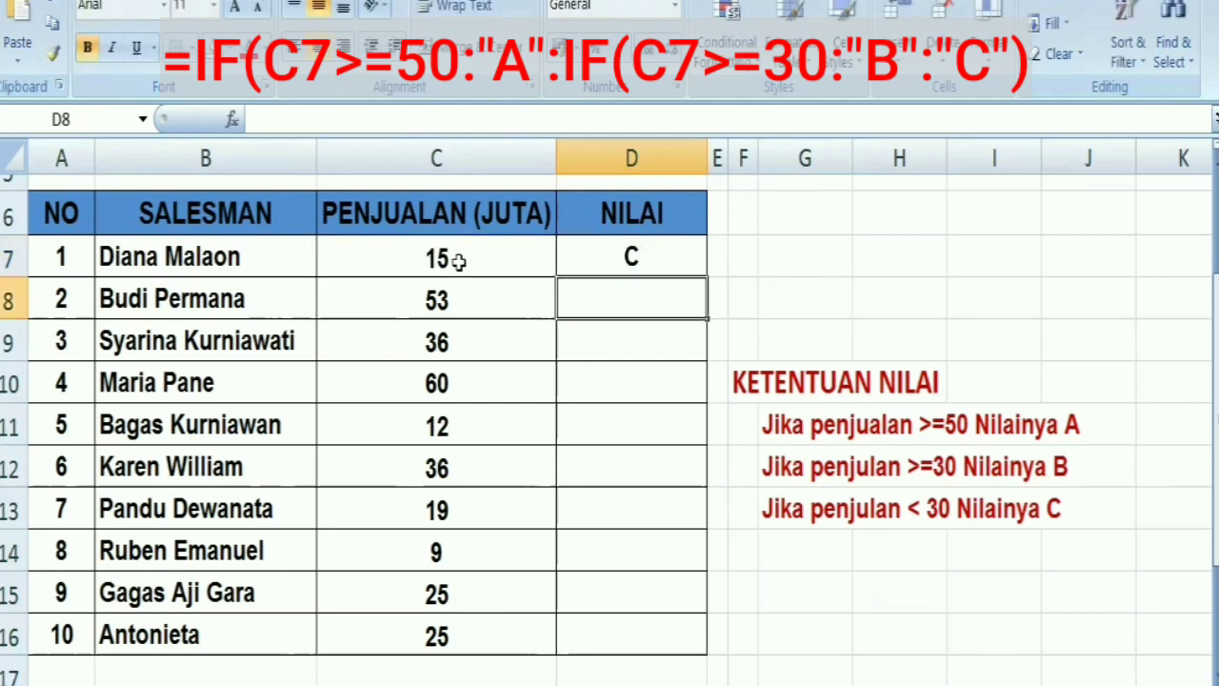
click(634, 255)
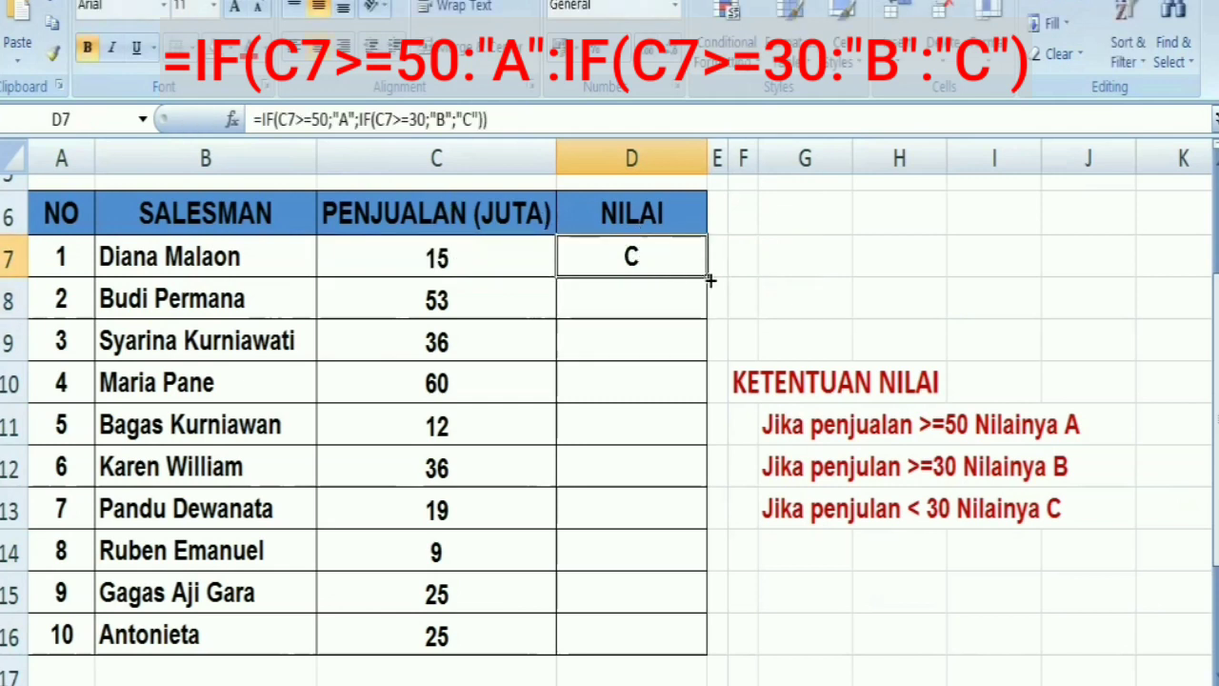
drag(710, 279, 706, 642)
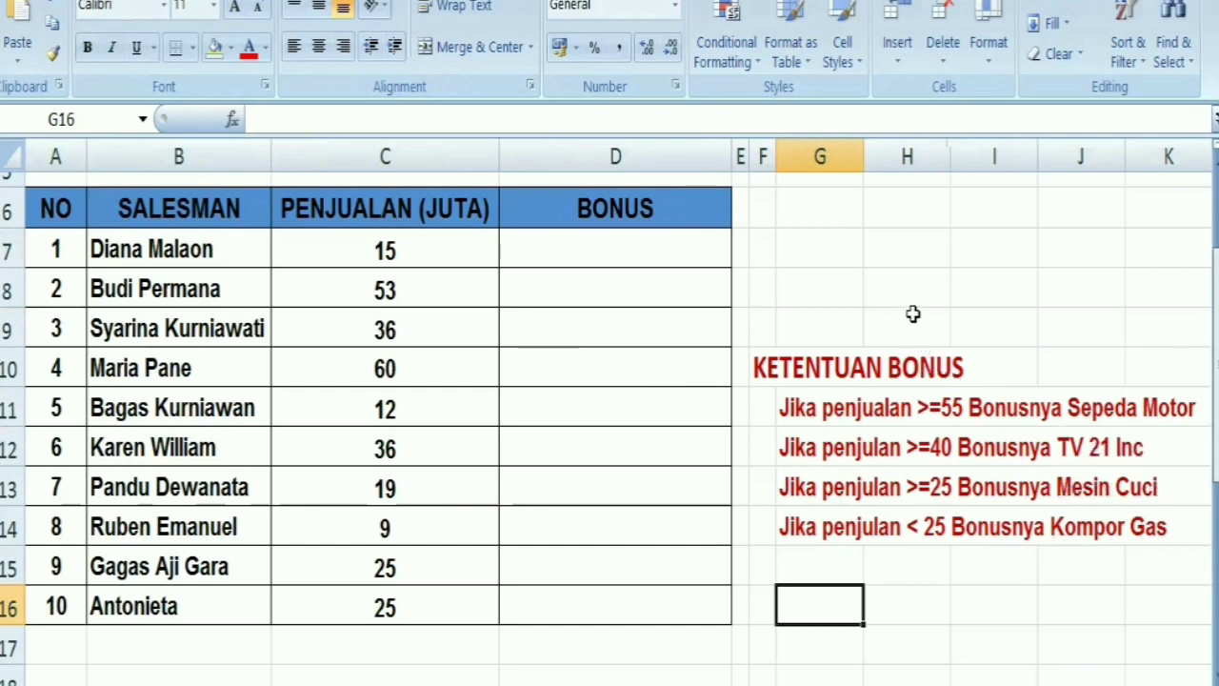
In the first BONUS cell, D7, begin an IF formula that tests C7>=55 and returns "Sepeda Motor" when true
click(676, 243)
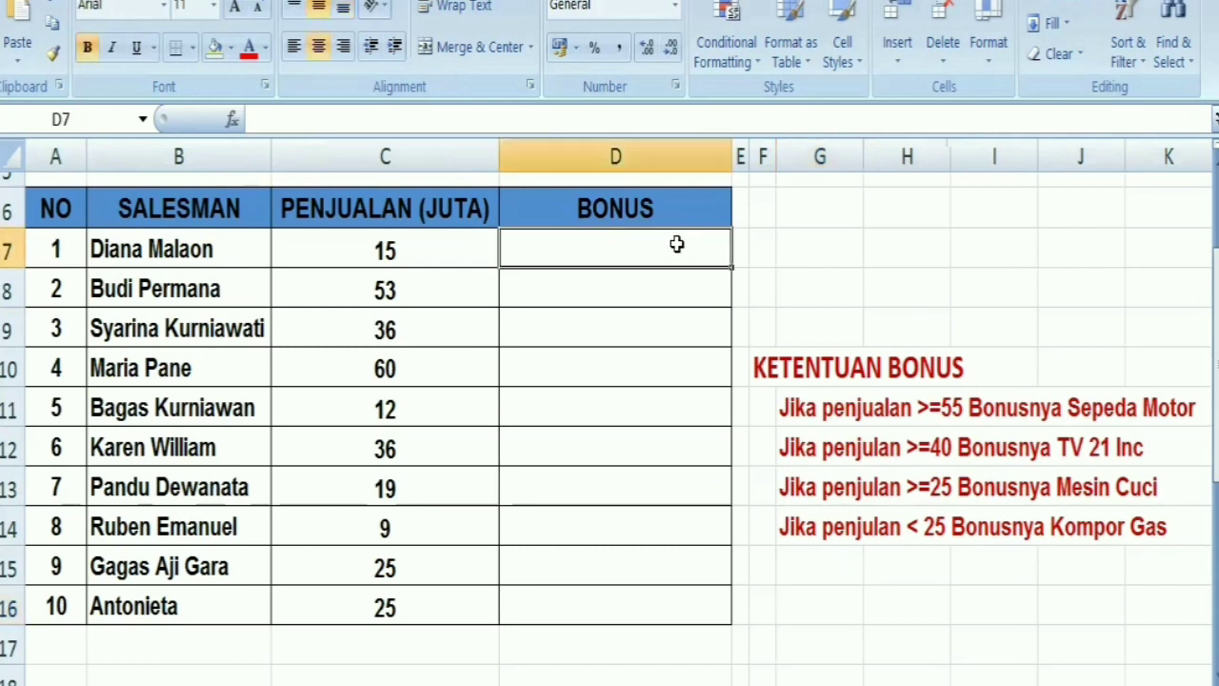
text(=IF)
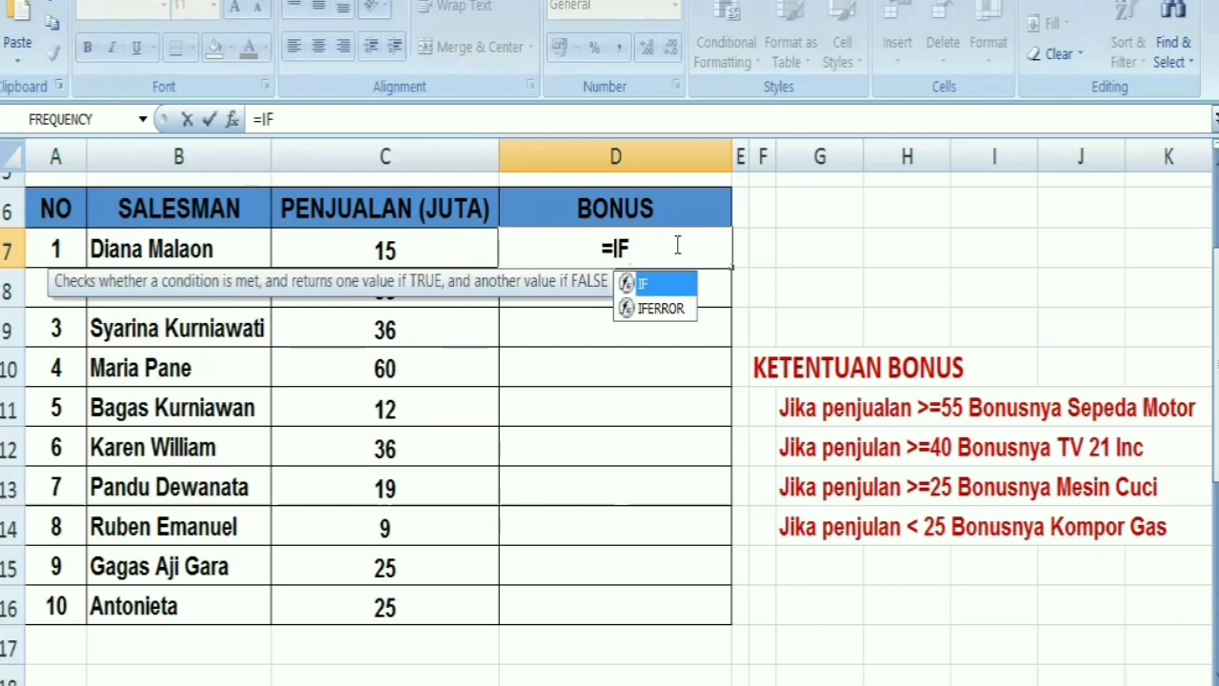
text(()
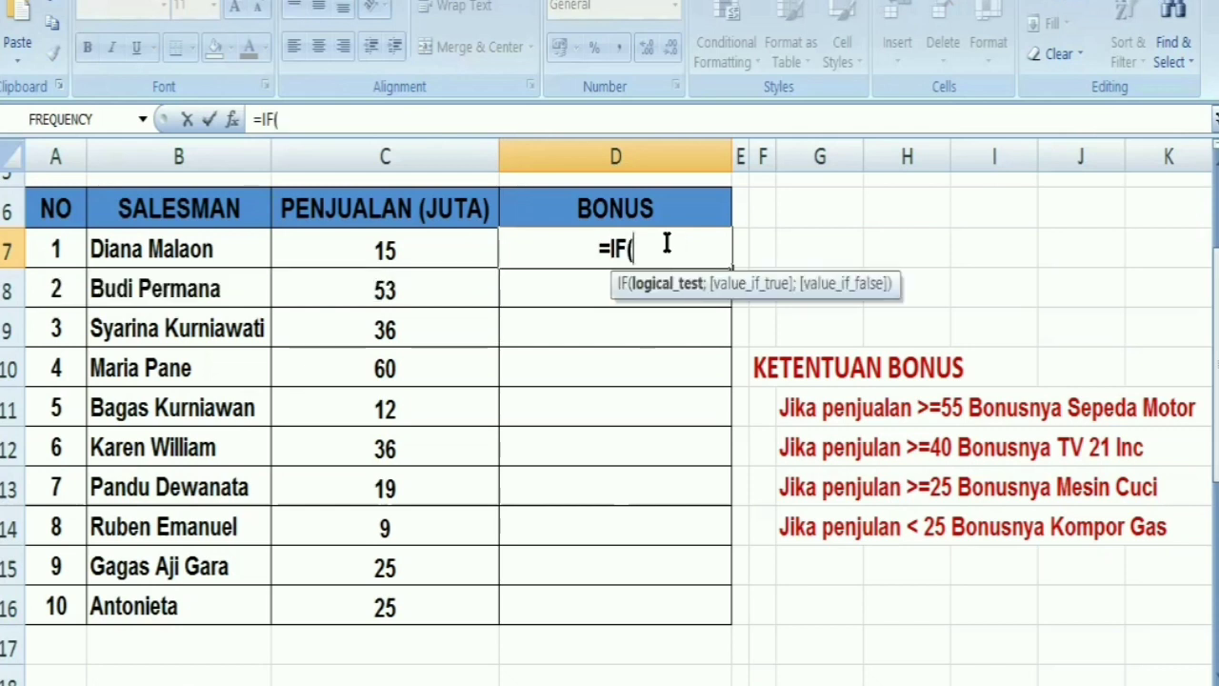
click(402, 246)
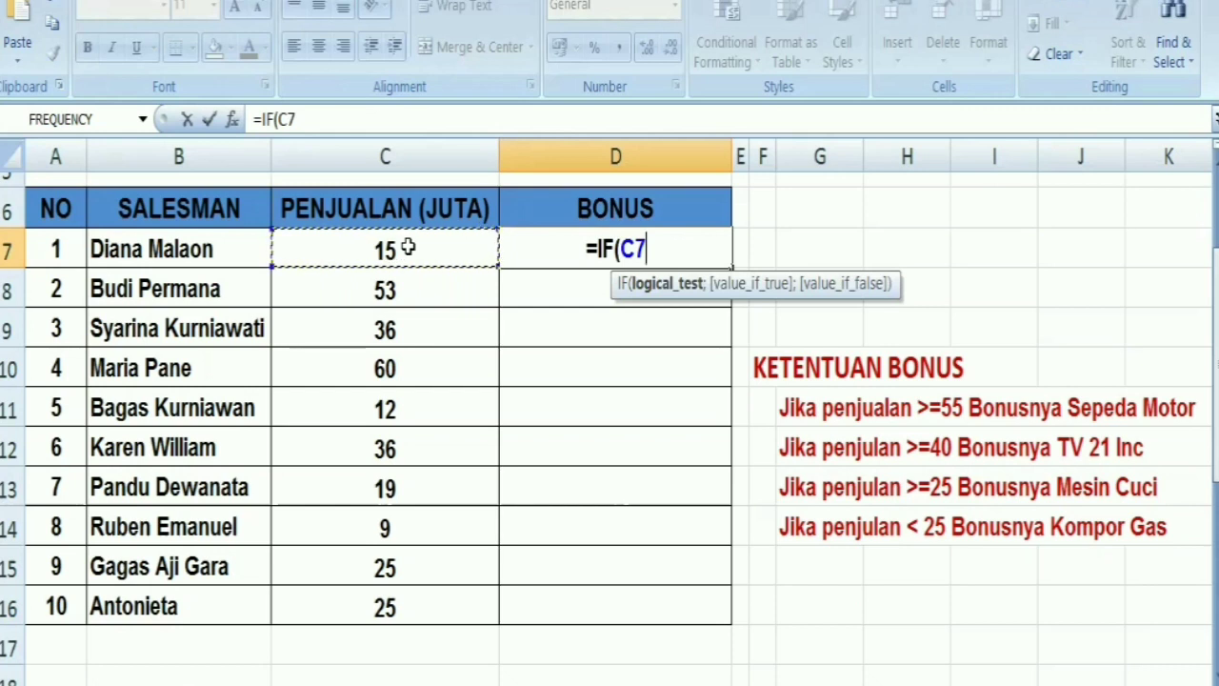
text(>=)
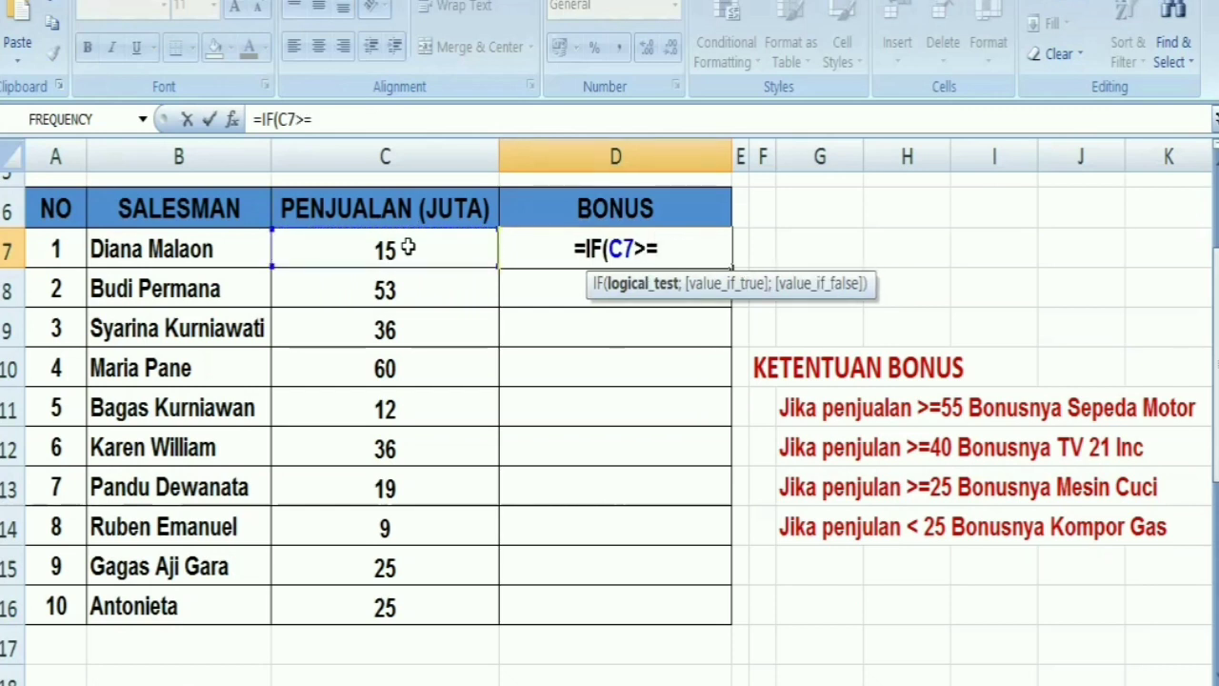
text(55)
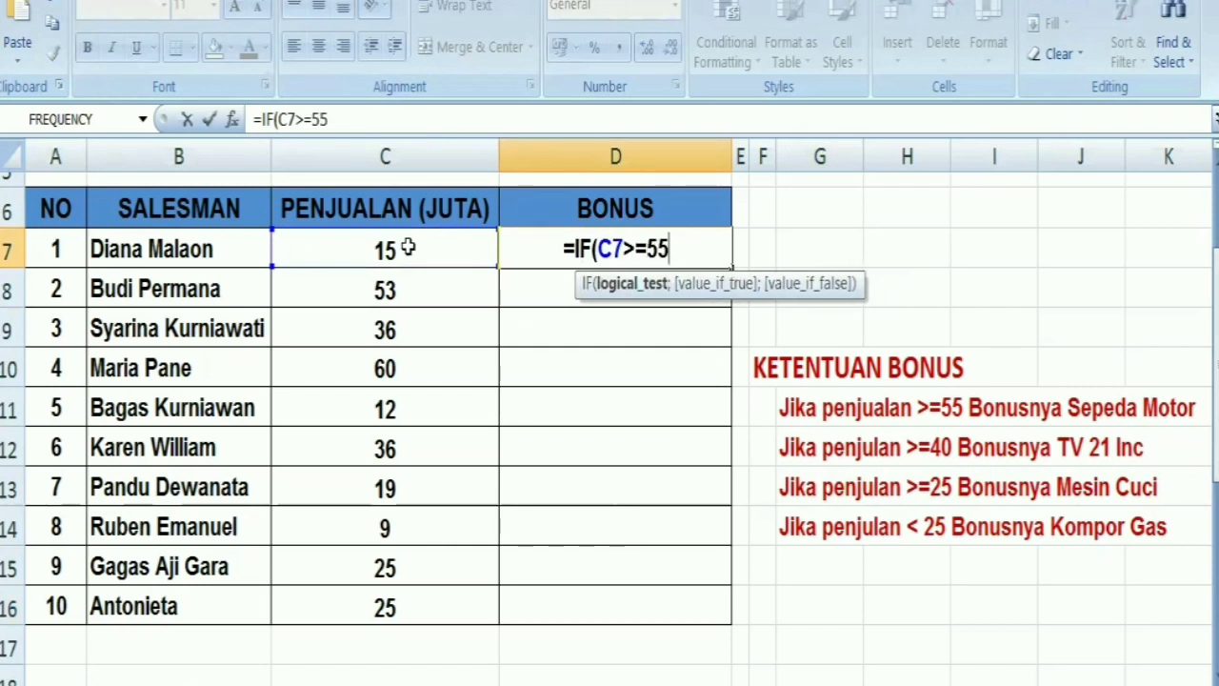
text(;)
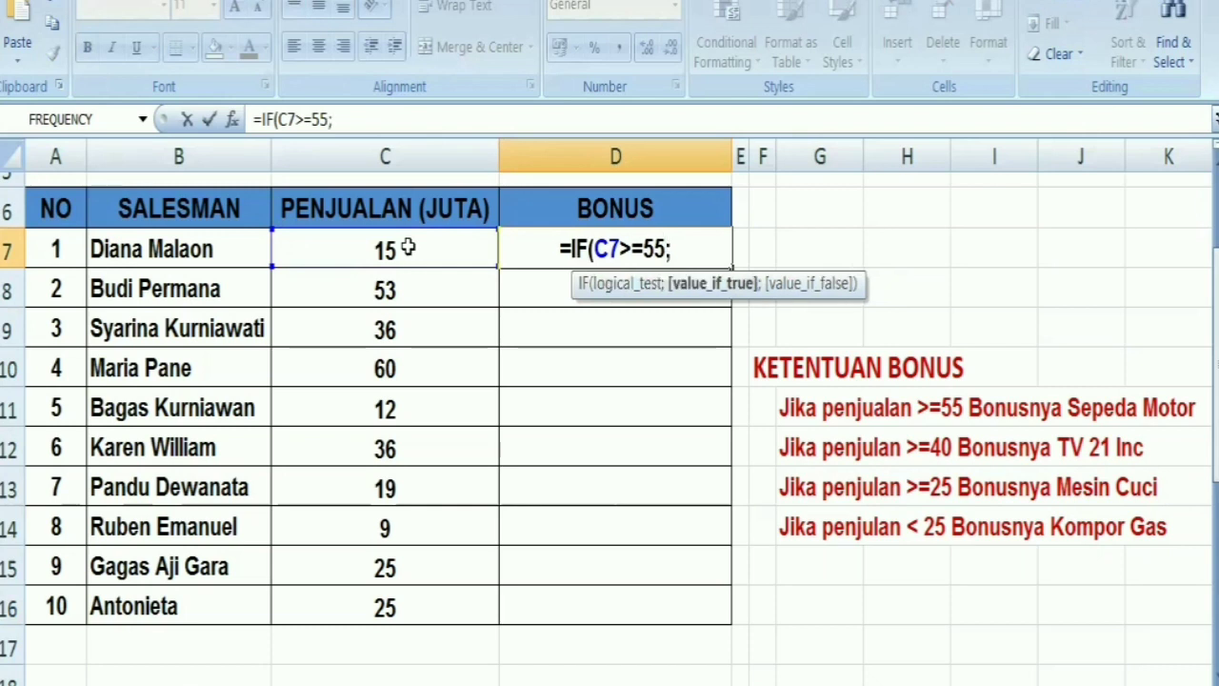
text(")
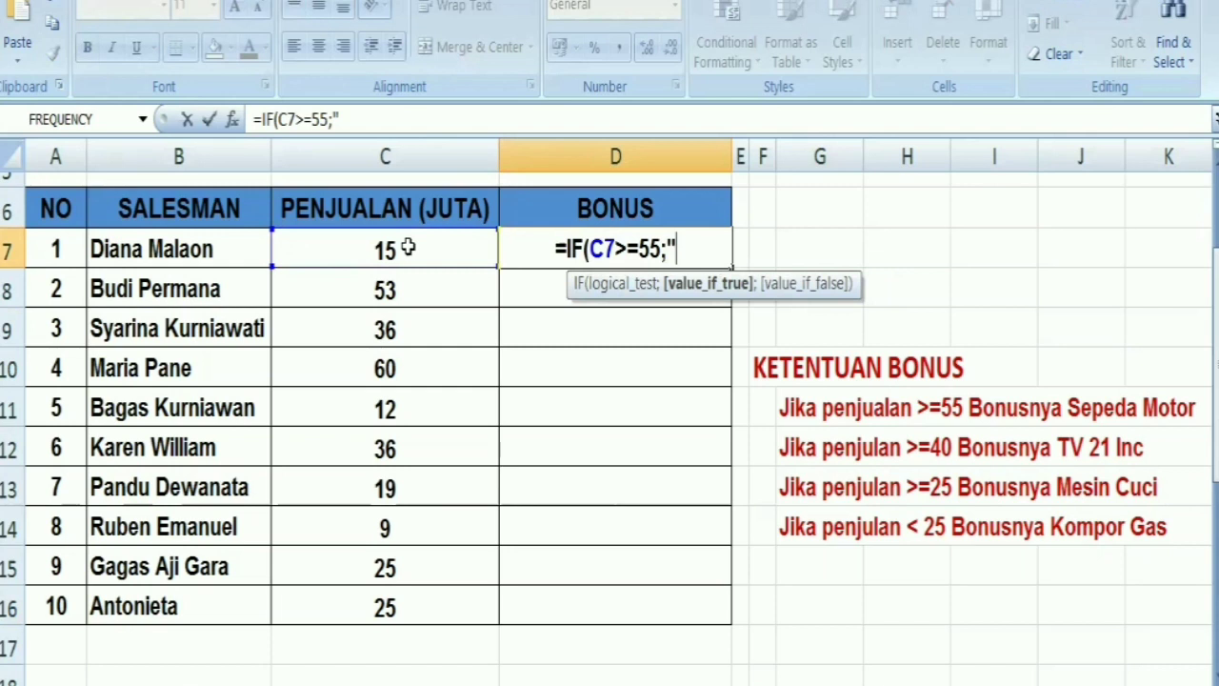
text(Sepeda Motor)
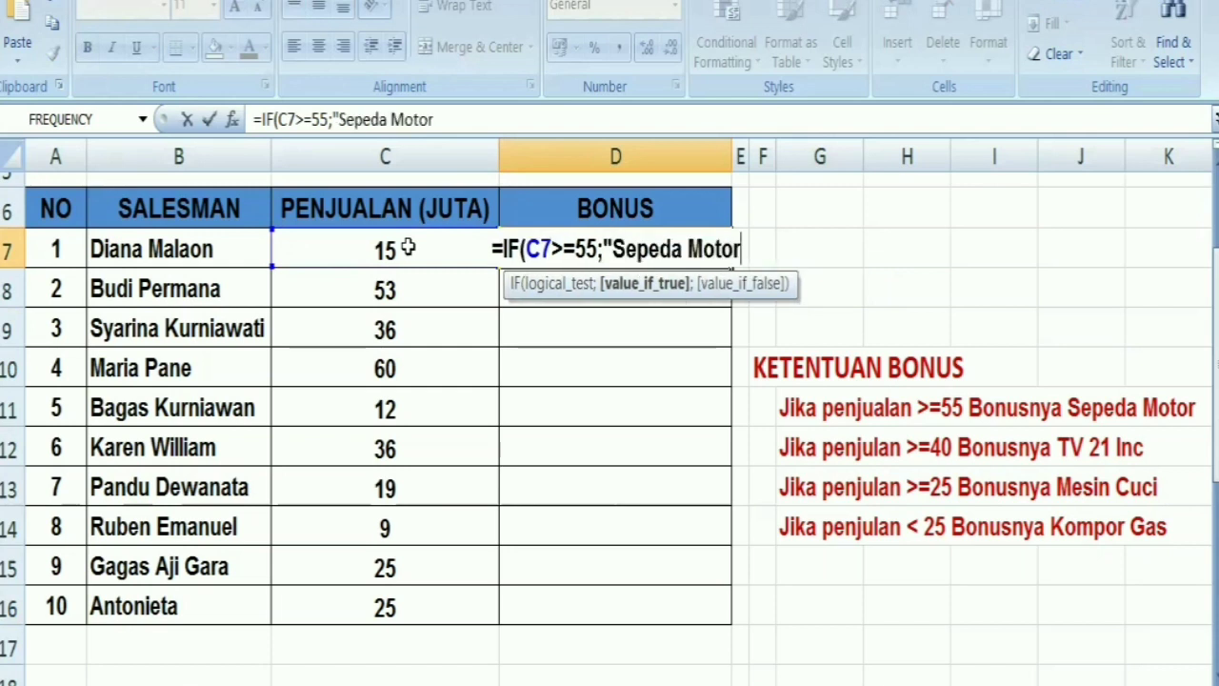
text(")
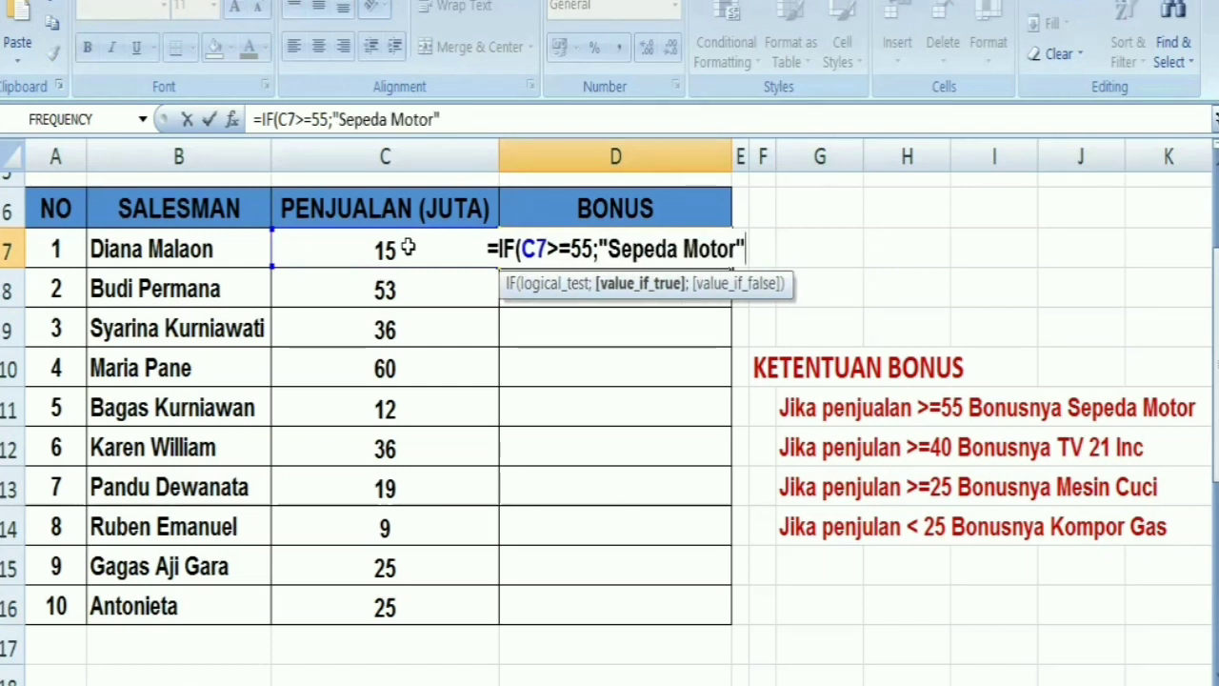
text(;)
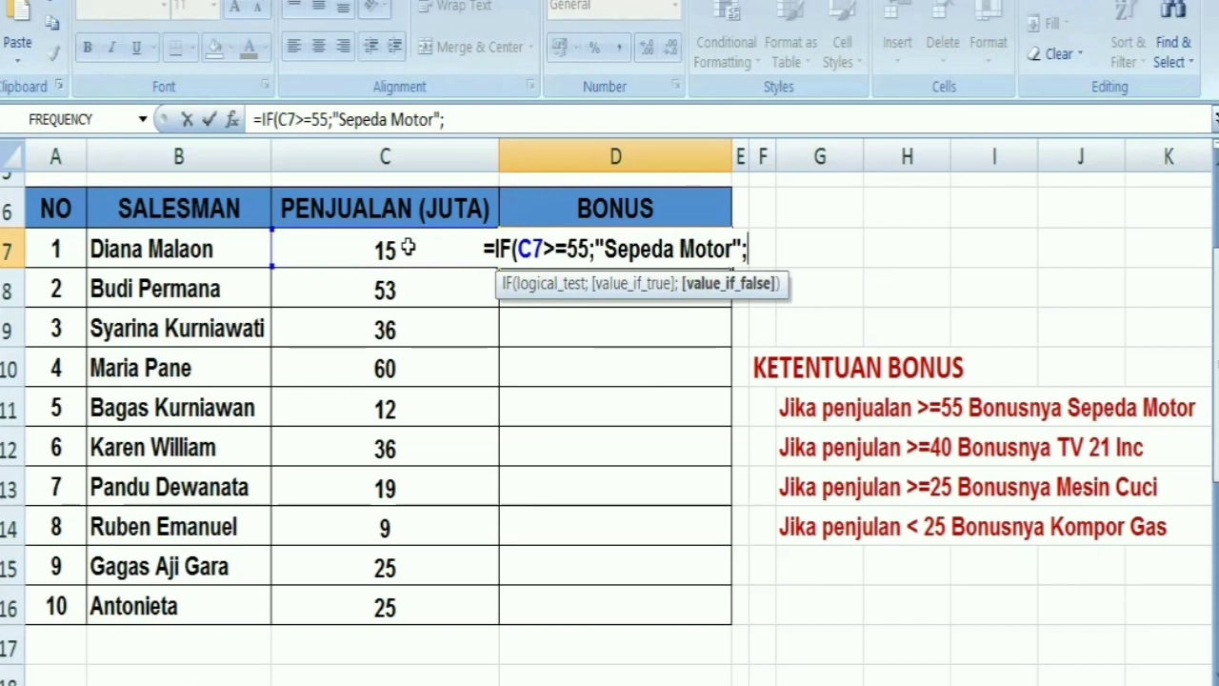
Nest a second IF as the false result of the D7 BONUS formula, testing C7>=40 and returning "TV 21 Inch" when true
text(IF()
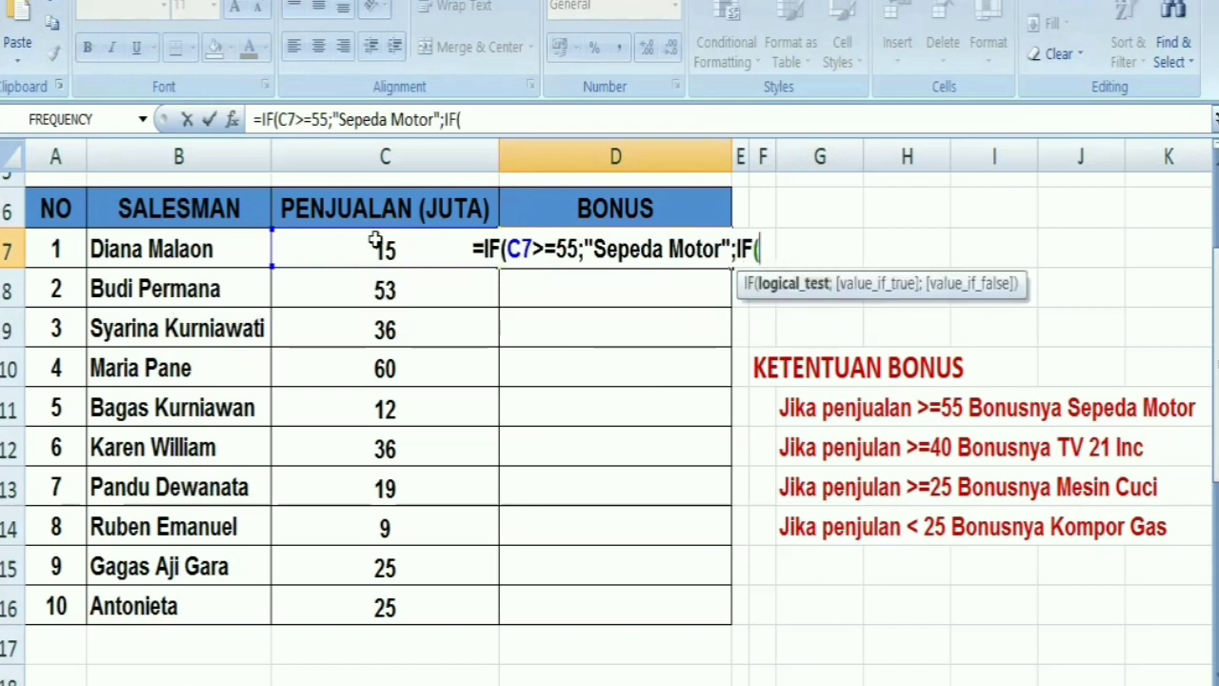
click(374, 246)
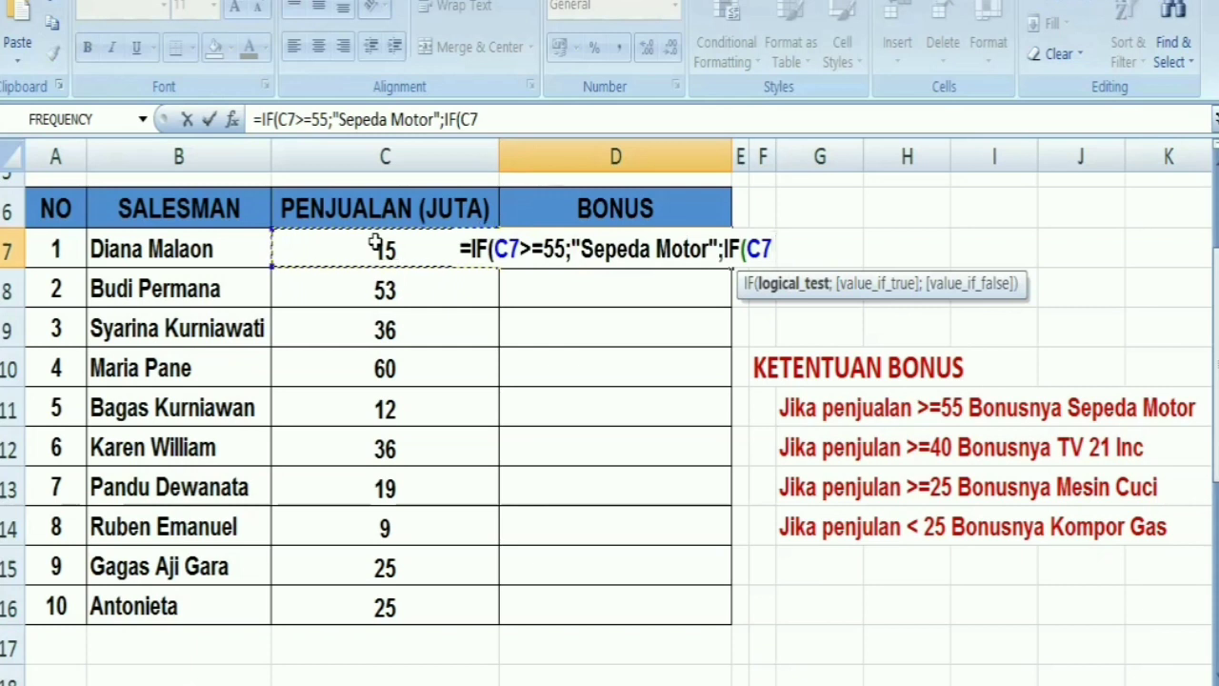
text(>=)
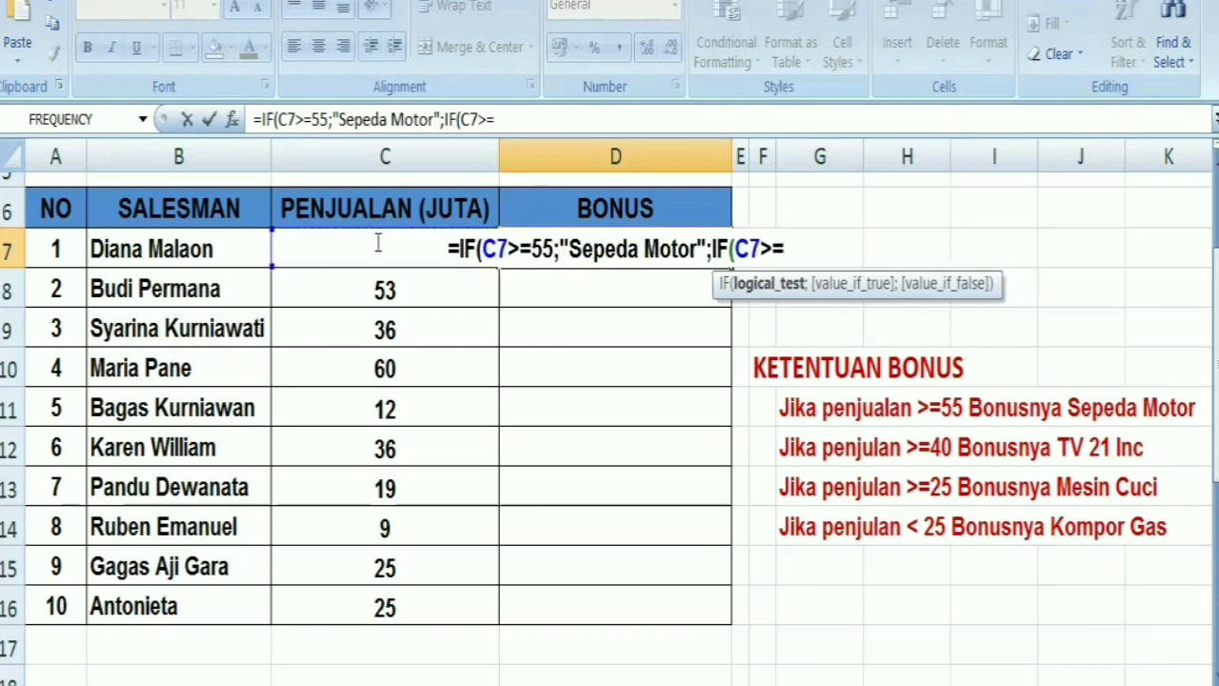
text(40)
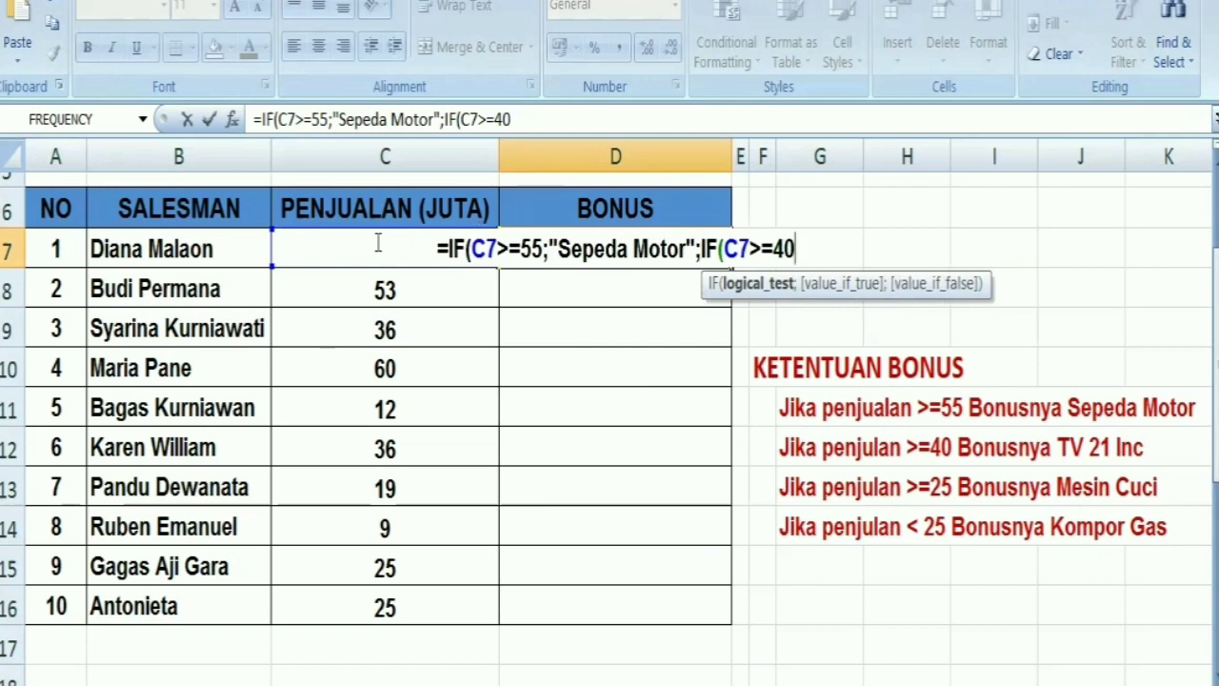
text(;)
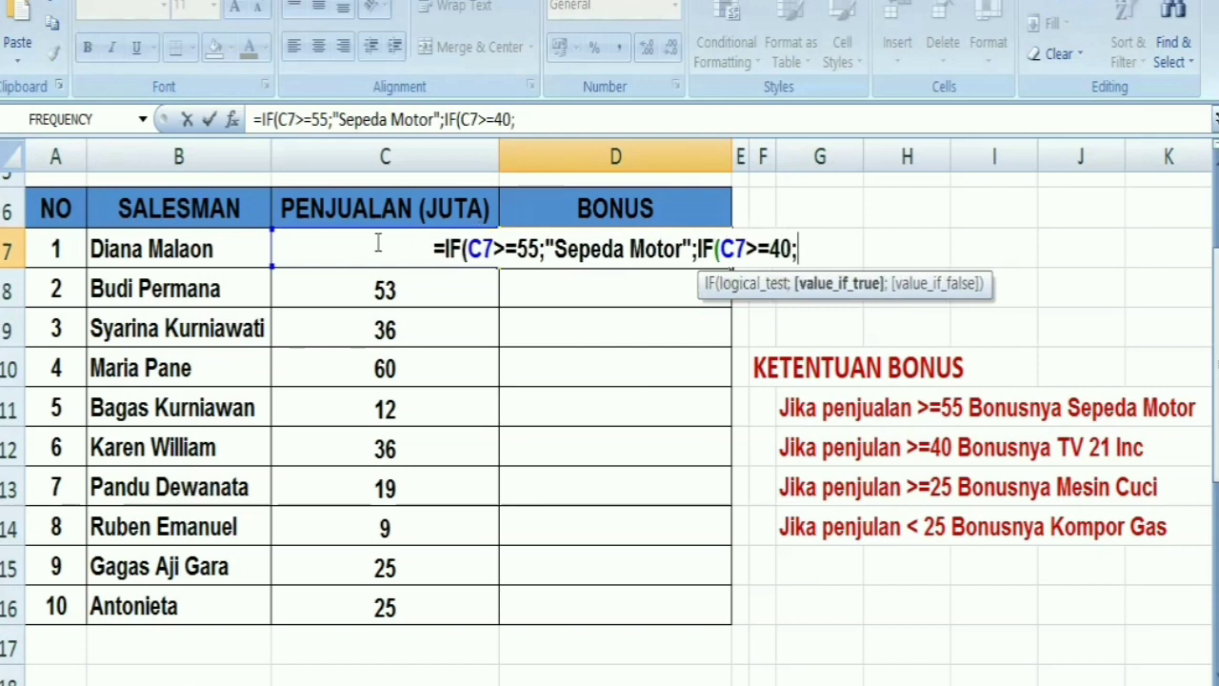
text("TV )
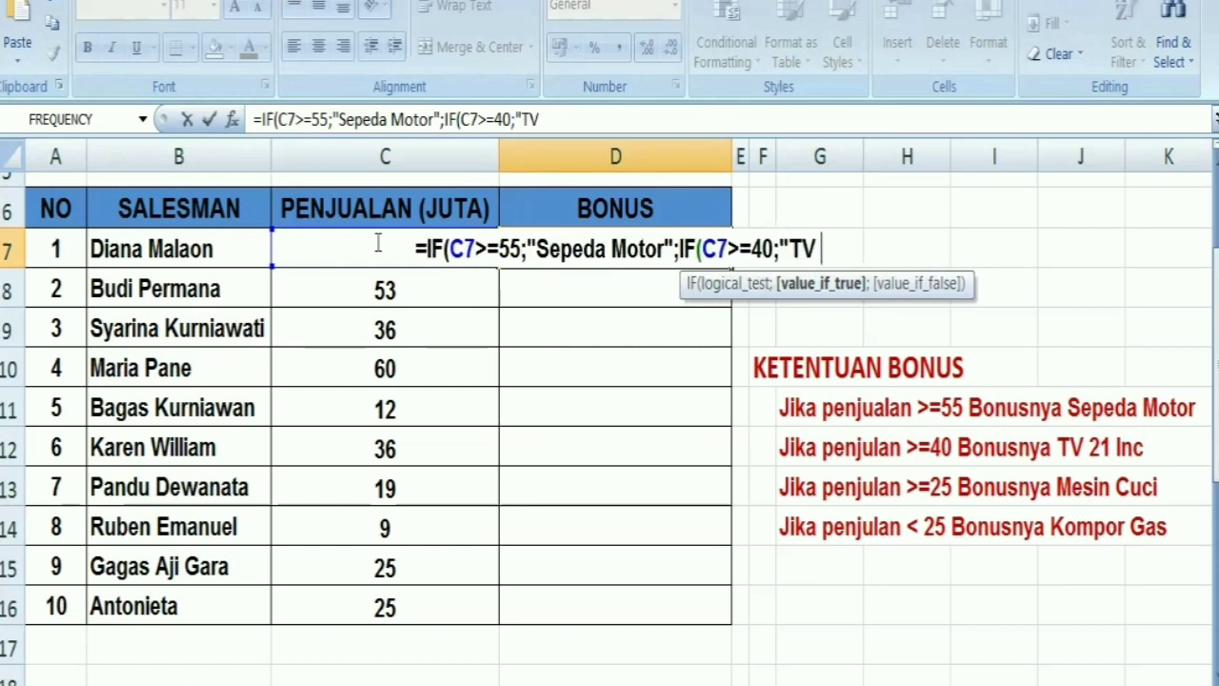
text(21 I)
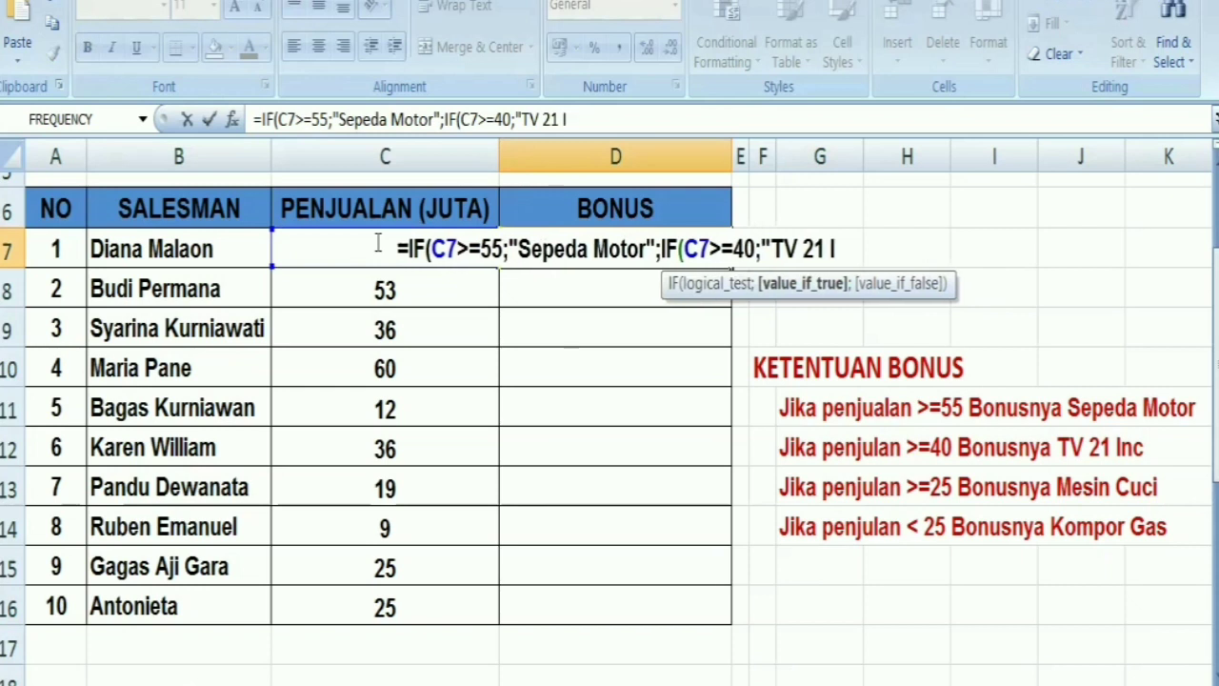
text(nch)
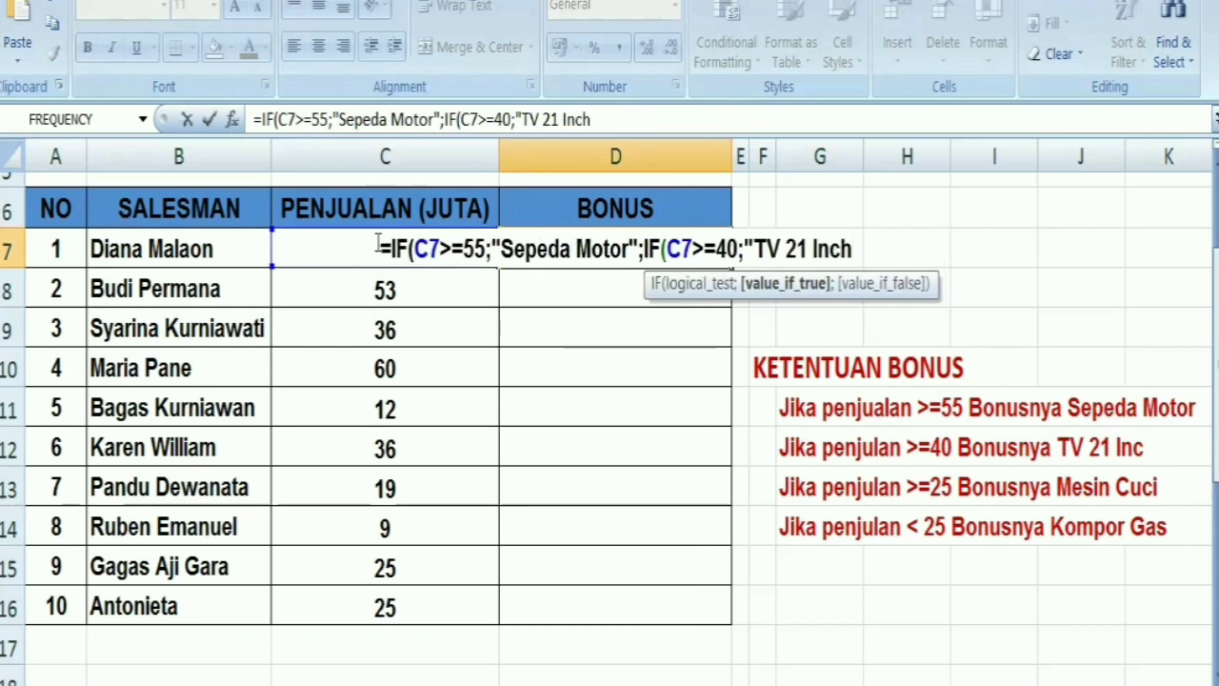
text(")
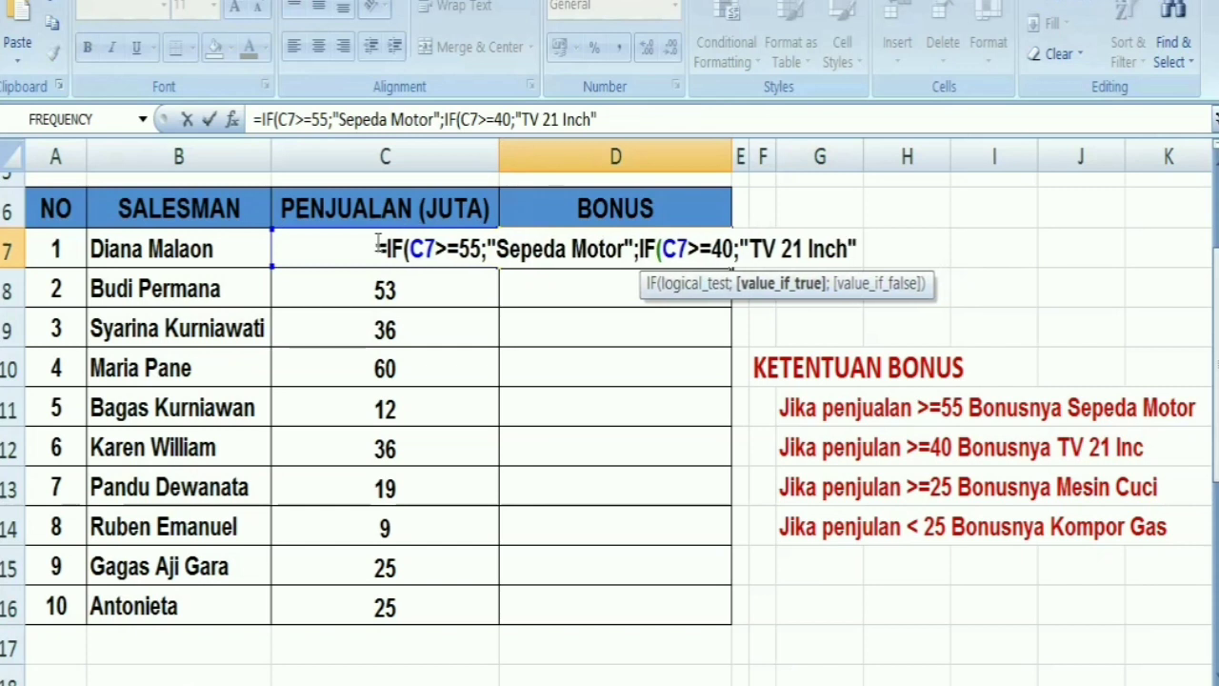
text(;)
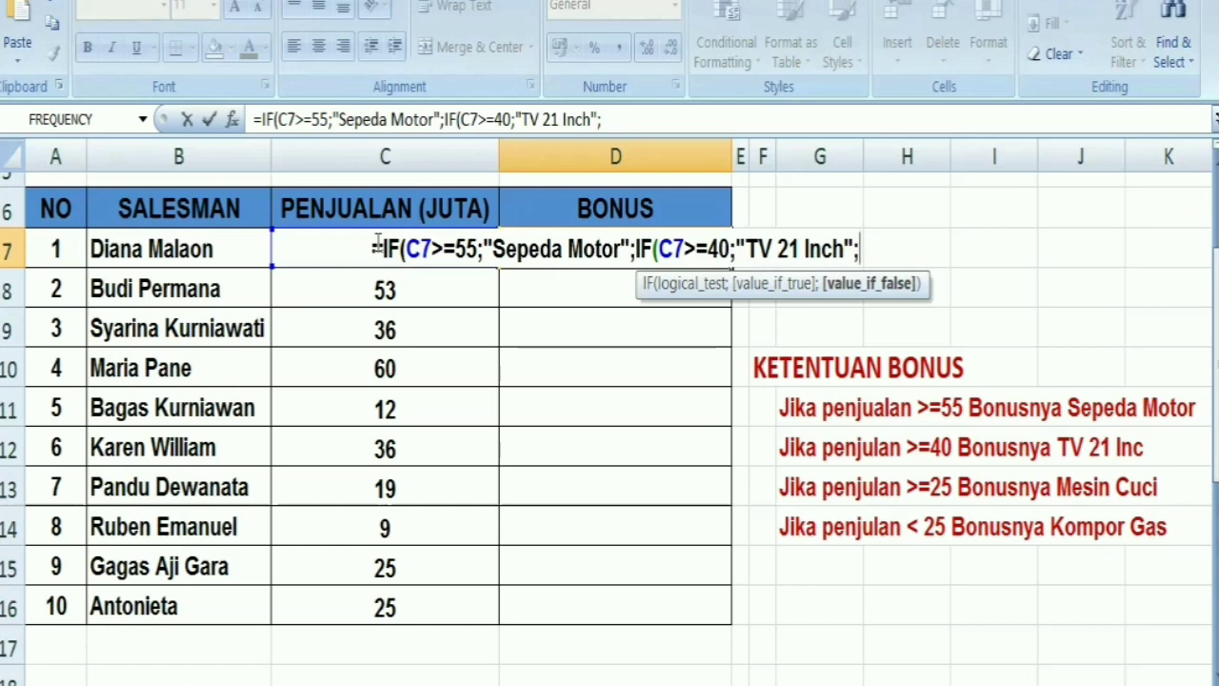
Nest a third IF as the second IF's false result in D7, testing C7>=25 and returning "Mesin Cuci" when true
text(IF)
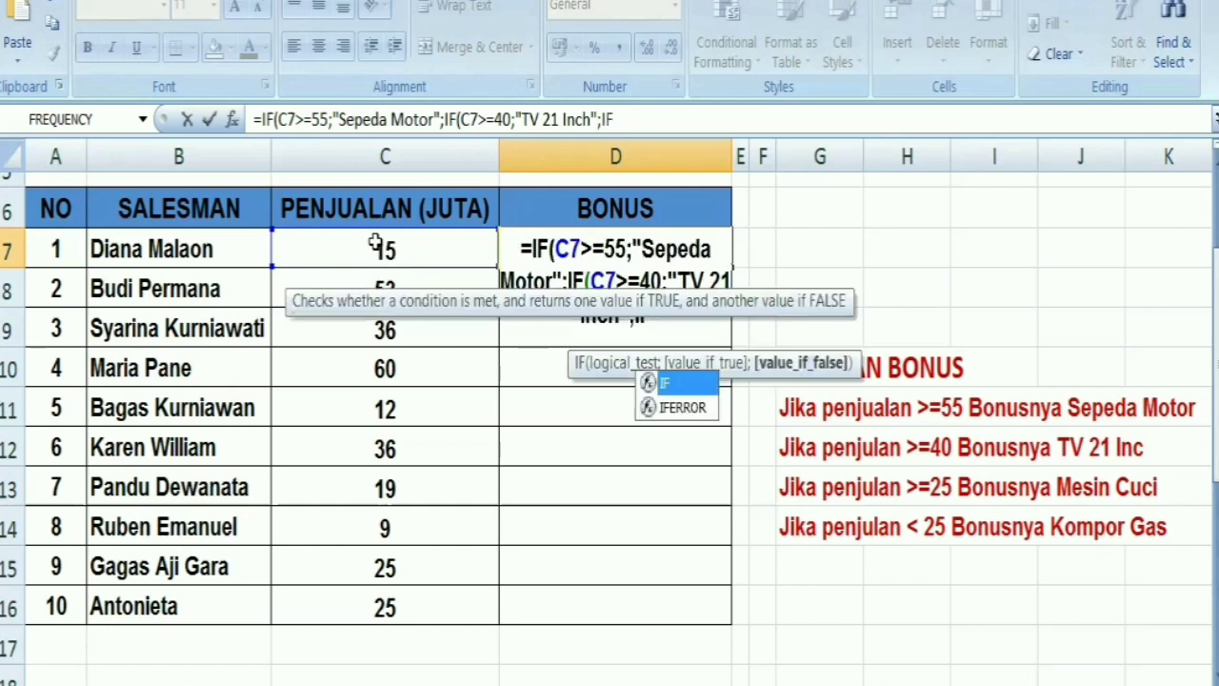
text(()
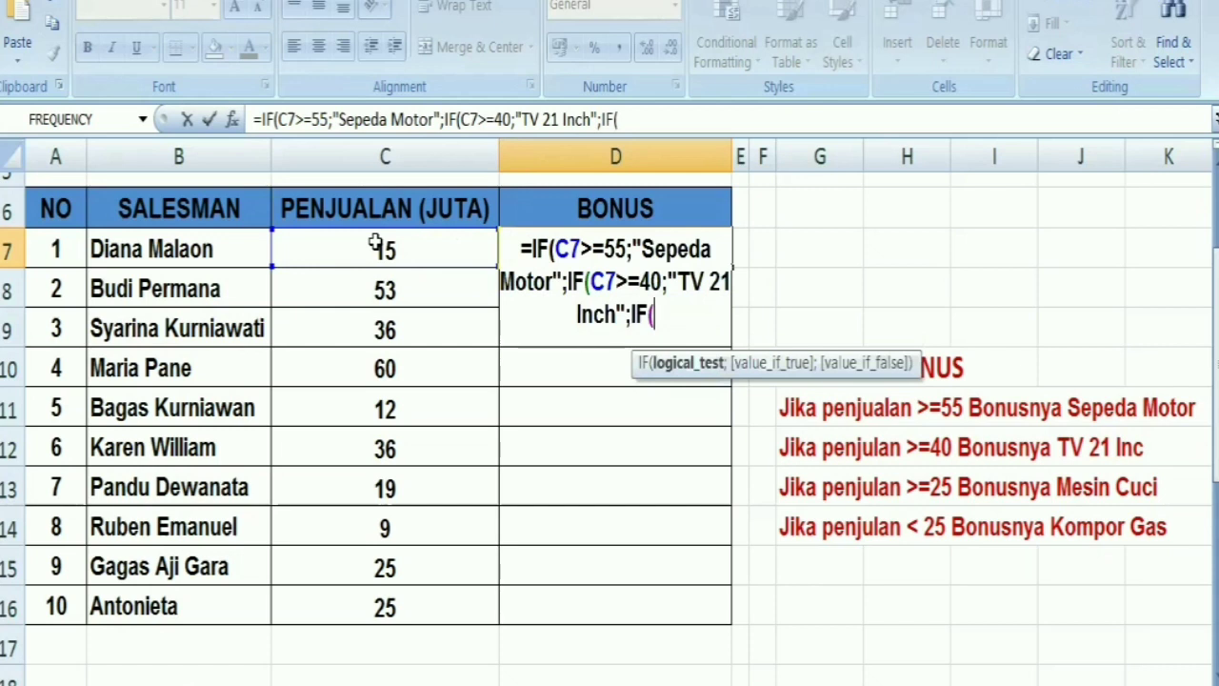
click(384, 250)
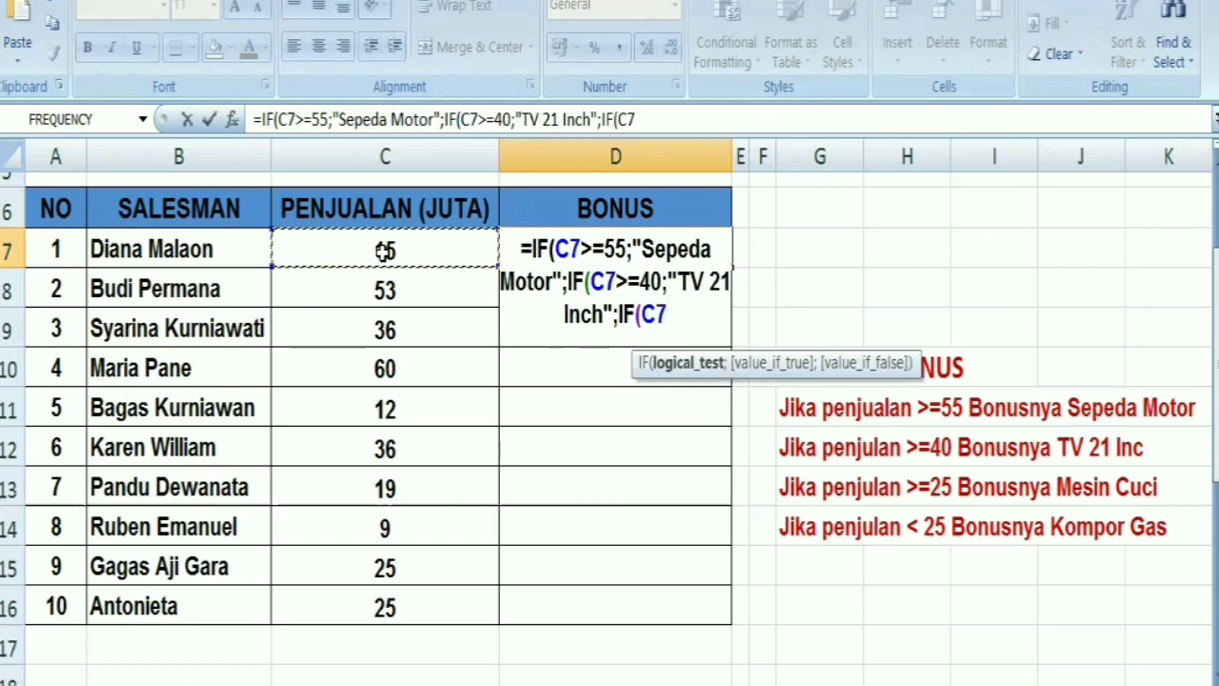
text(>=)
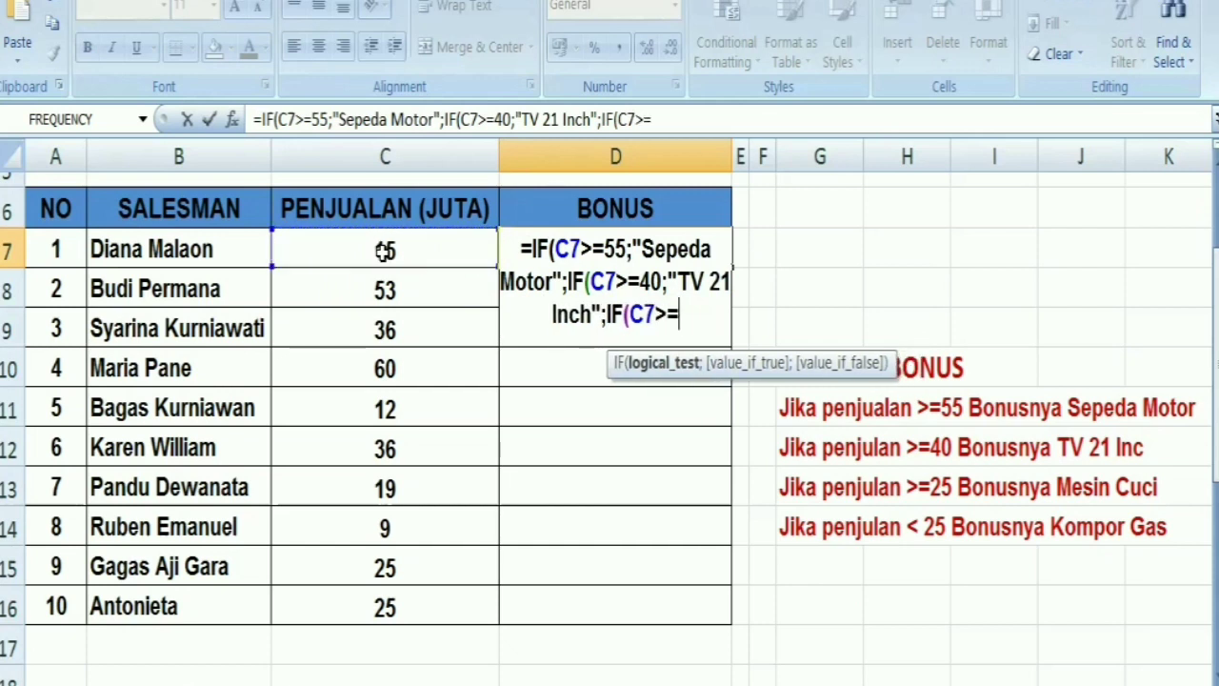
text(25)
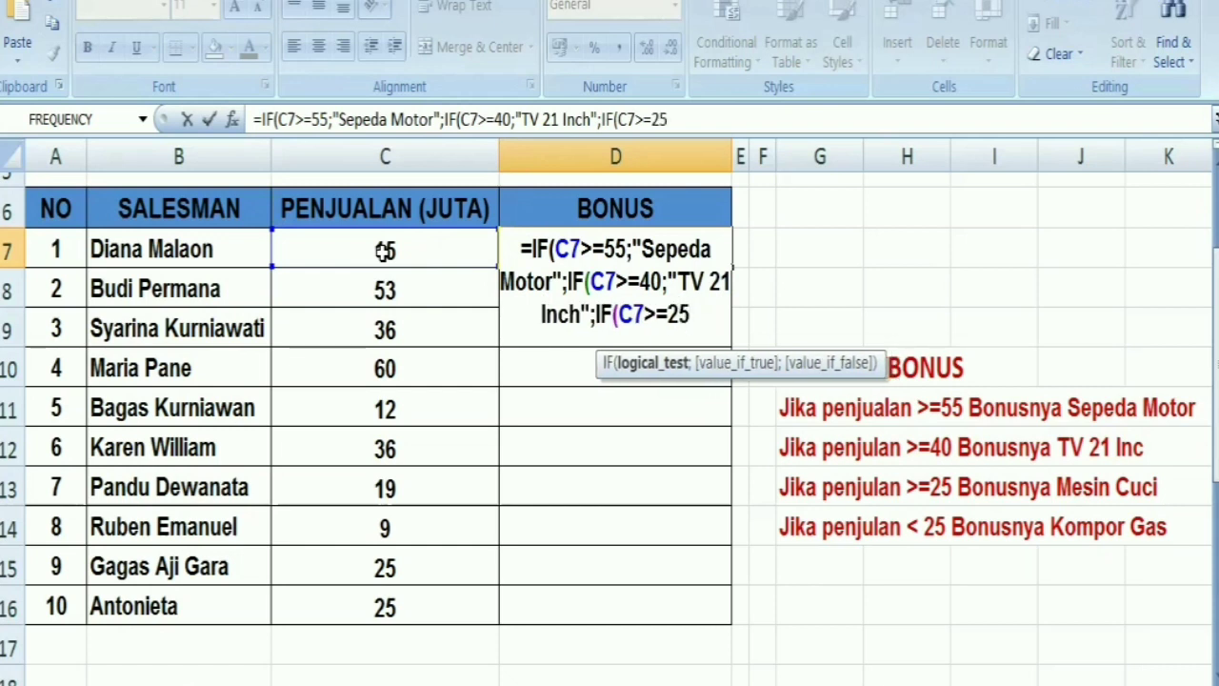
text(;)
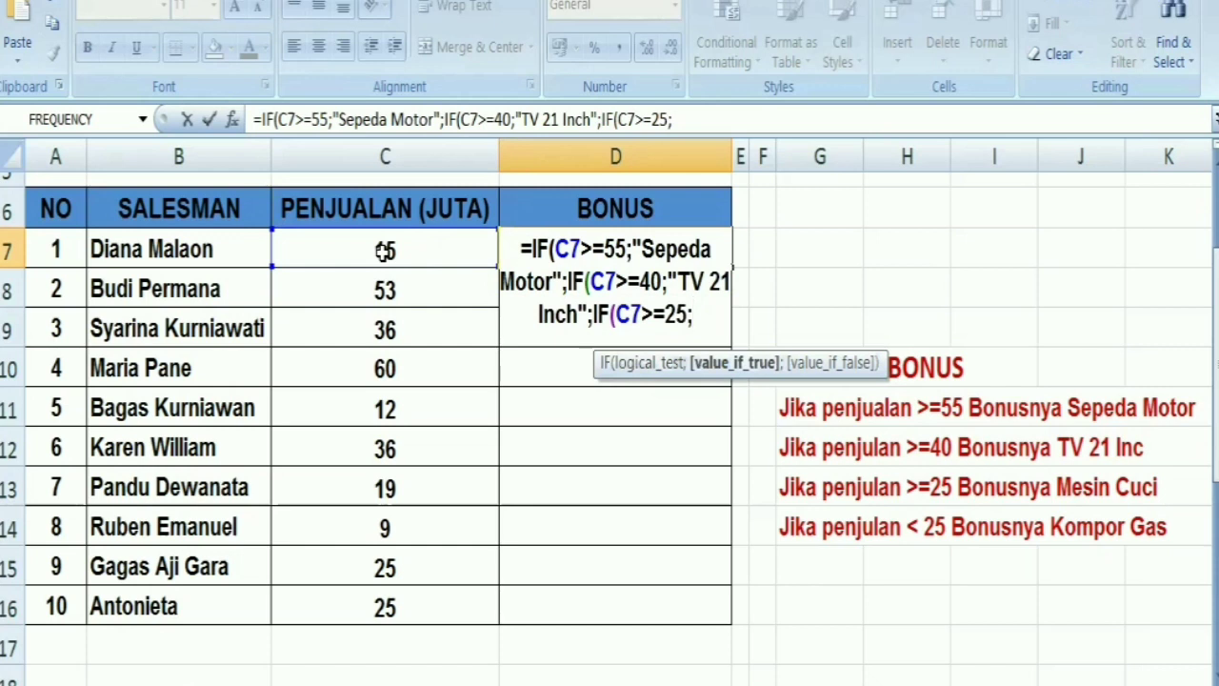
text(")
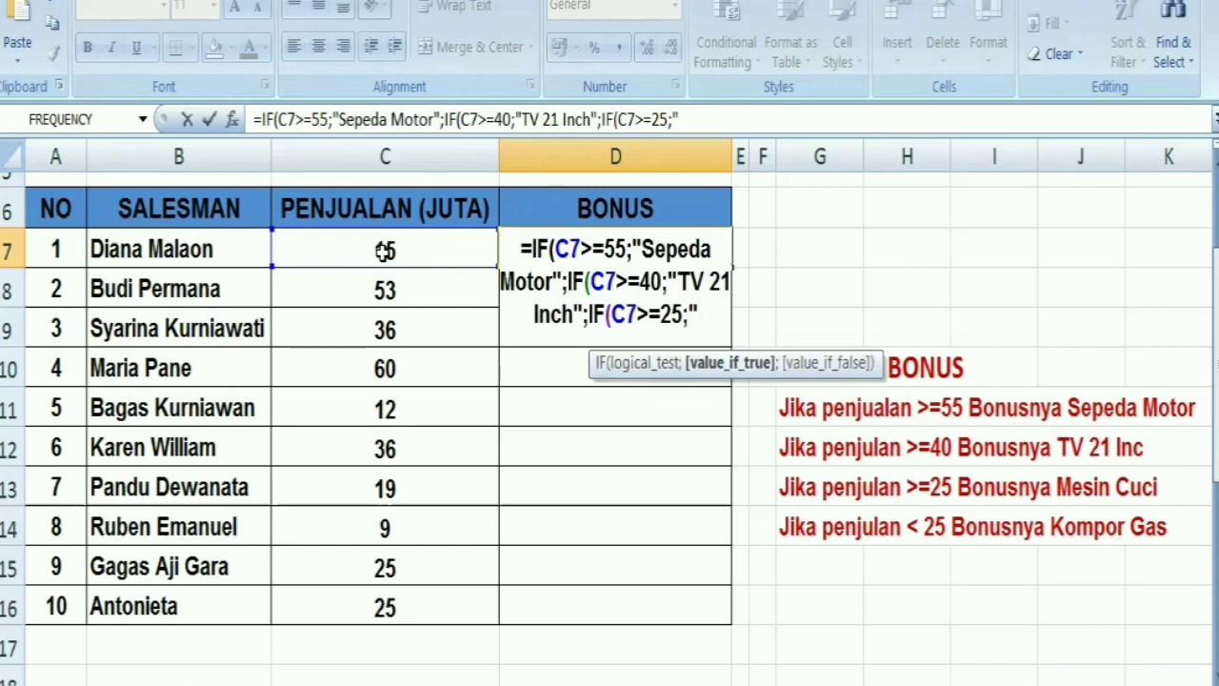
text(Mesin Cuci)
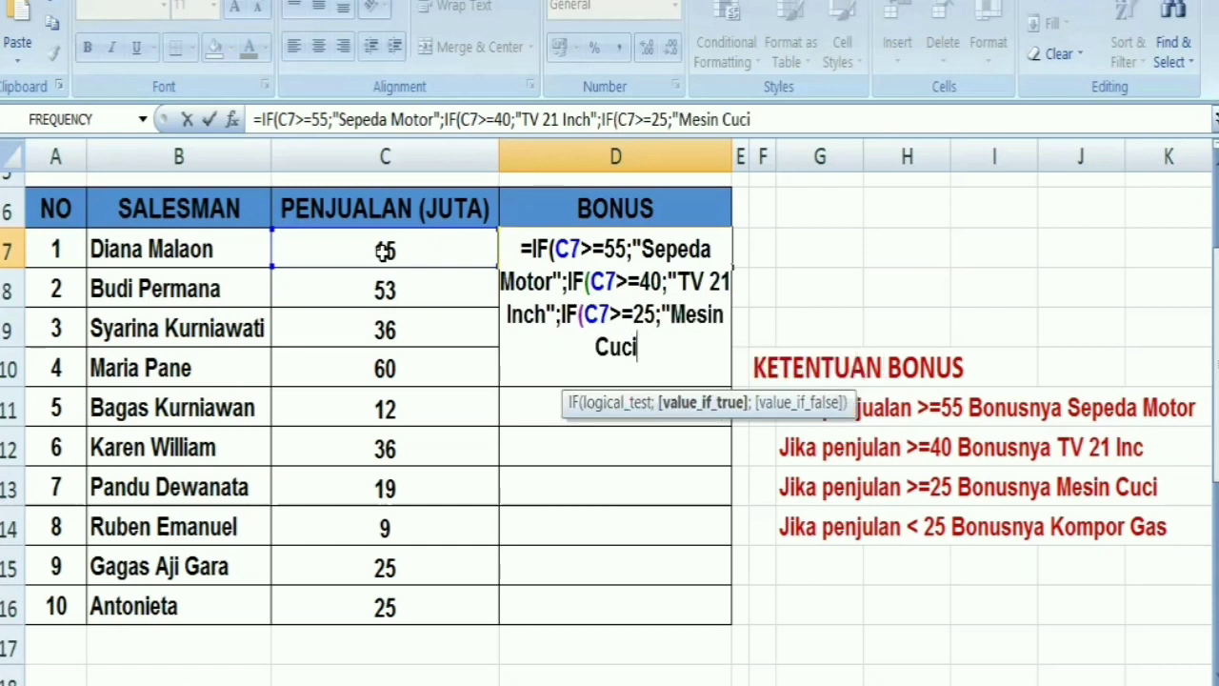
text(")
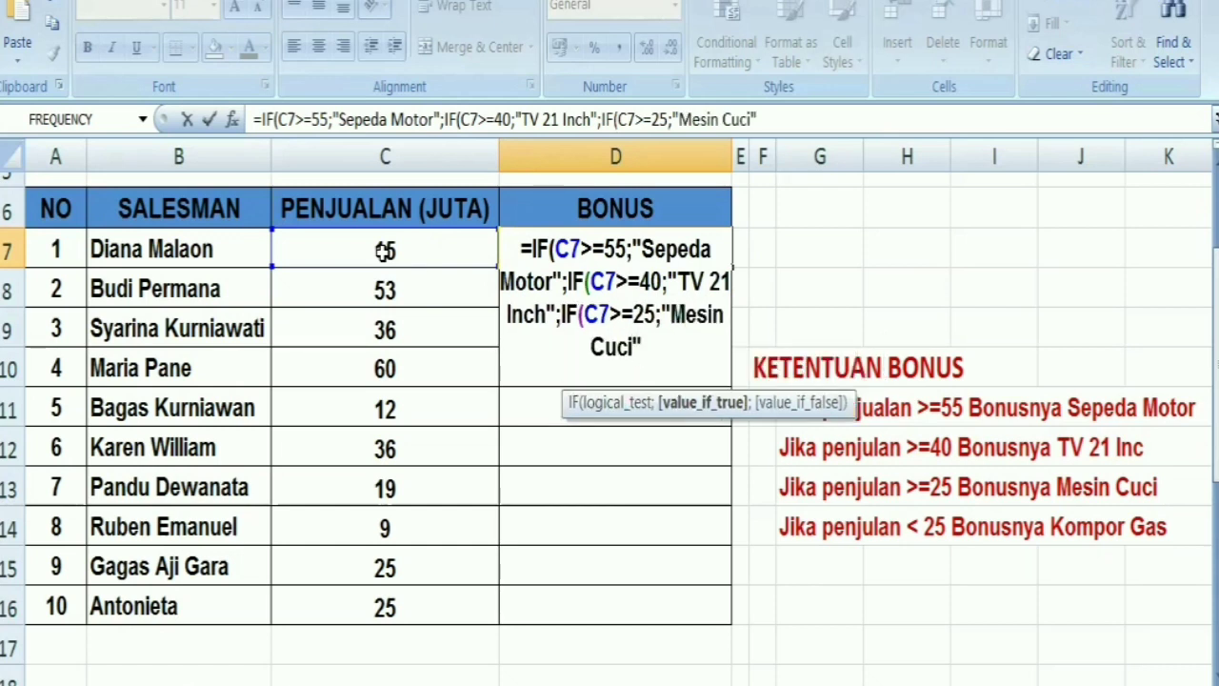
text(;)
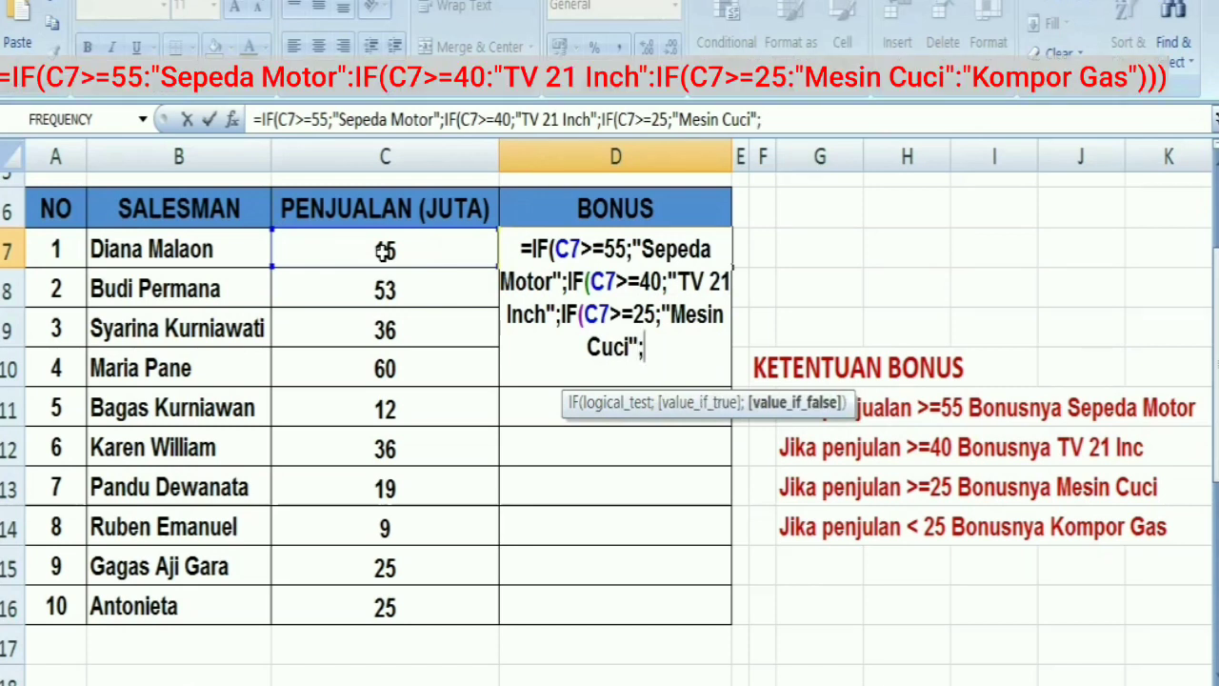
Finish the nested BONUS formula with "Kompor Gas" as the final false result and fill it down from D7 through D16
text("Ko)
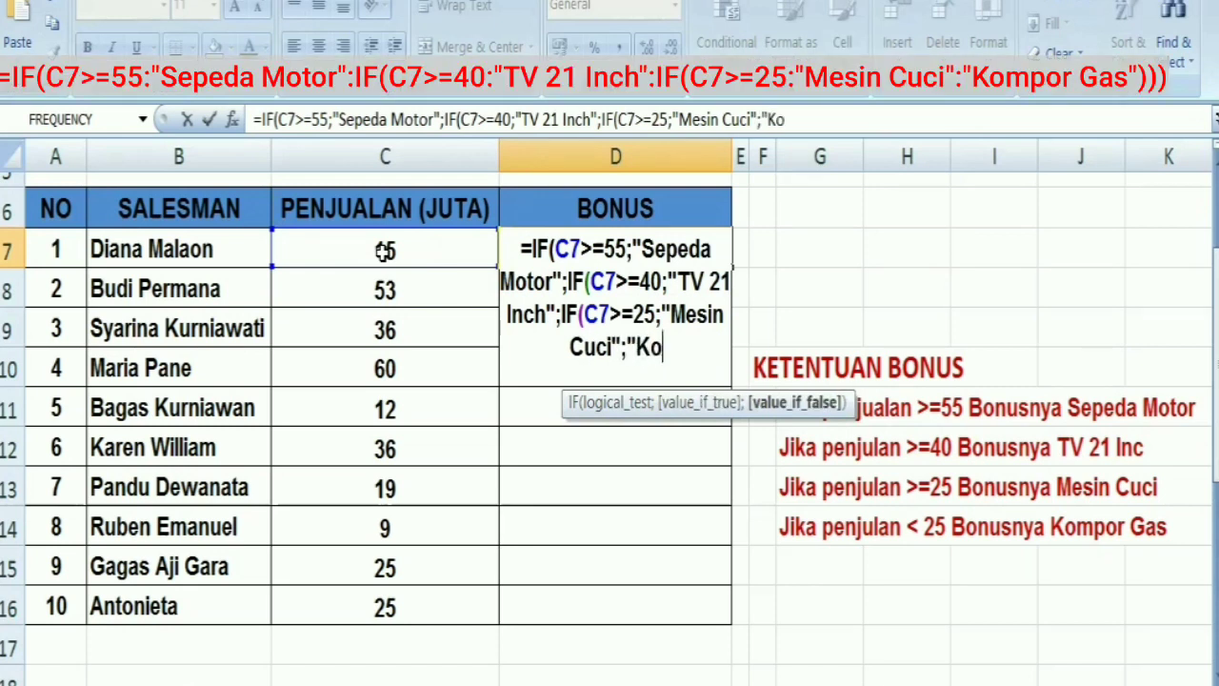
text(mp[os)
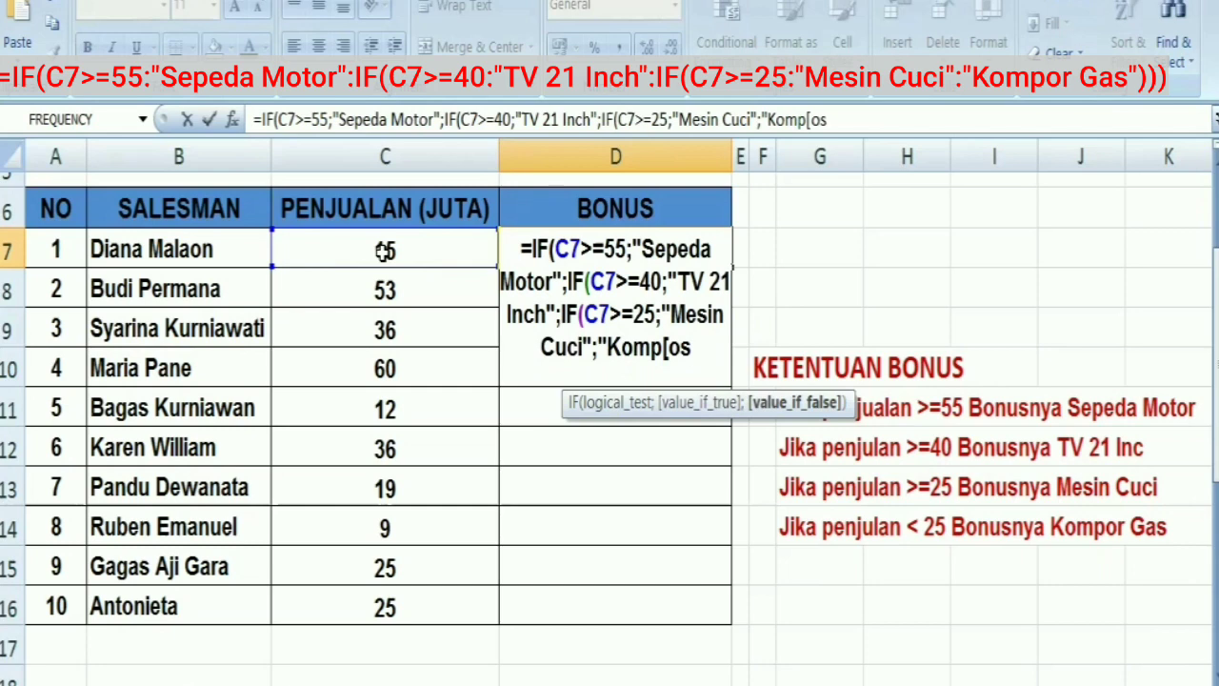
key(BackSpace)
key(BackSpace)
key(BackSpace)
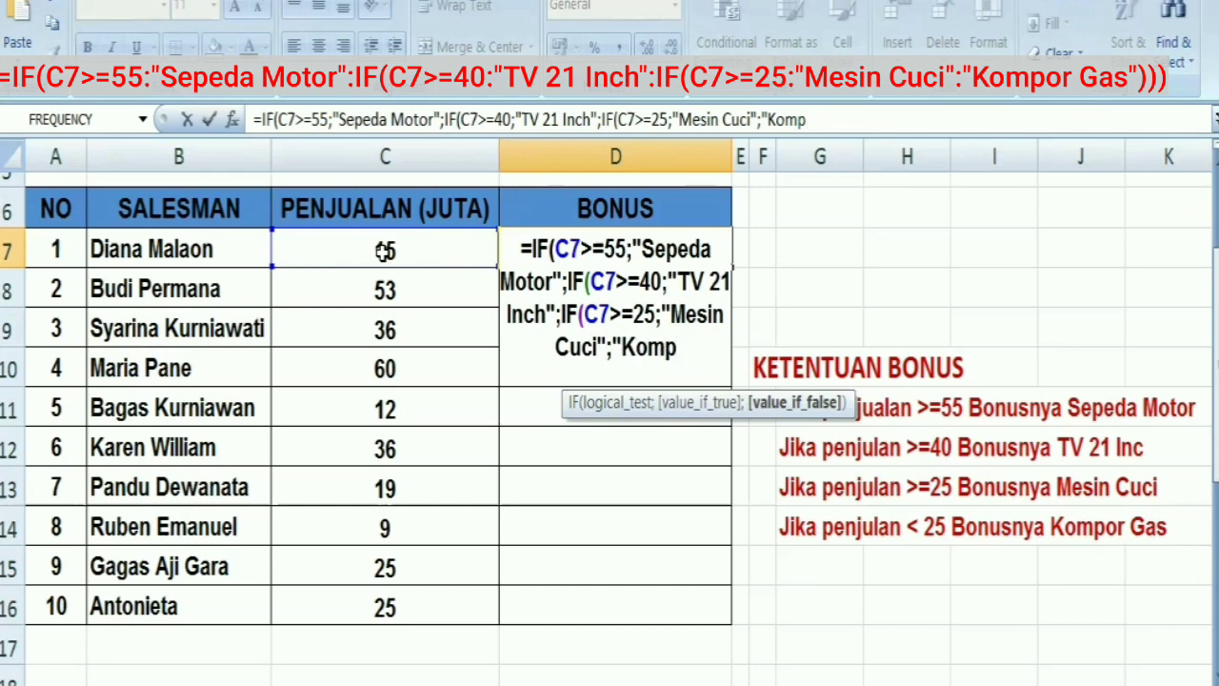
text(or G)
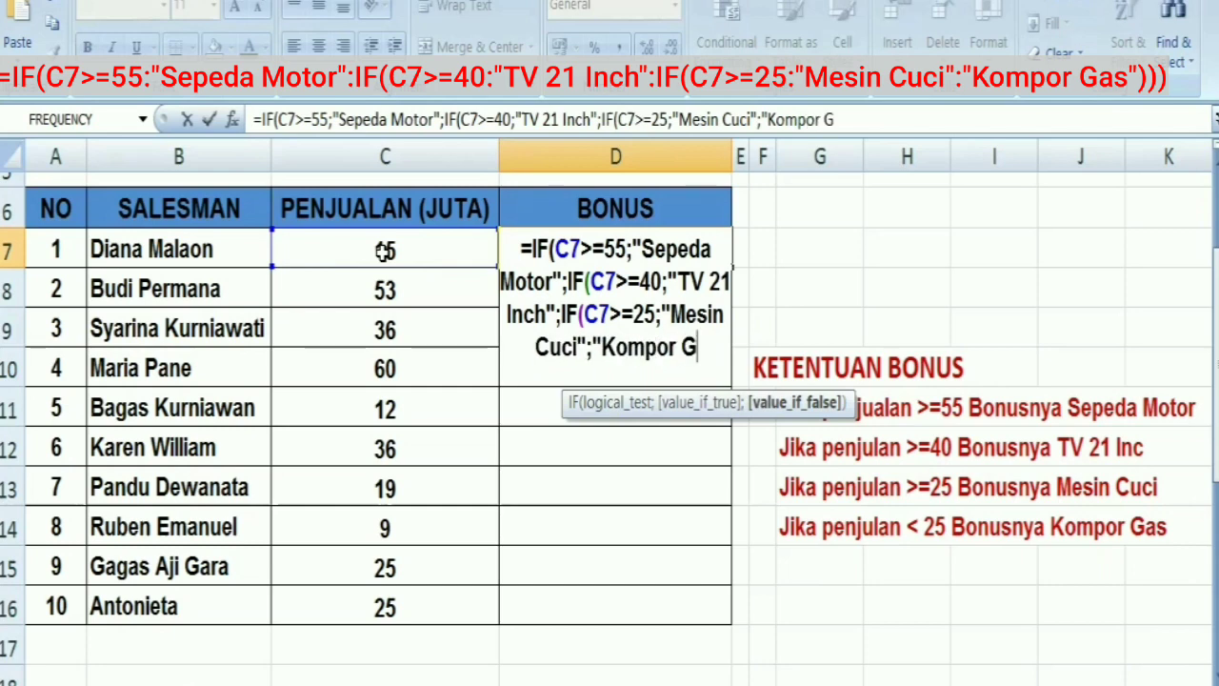
text(as")
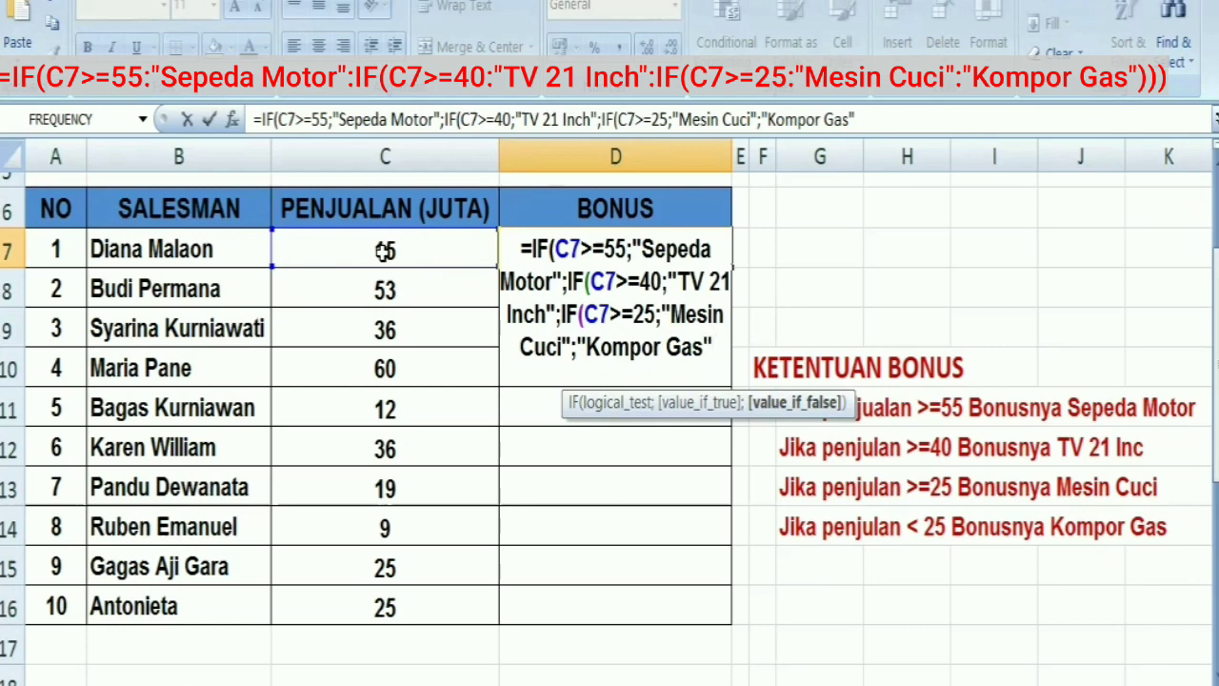
text())
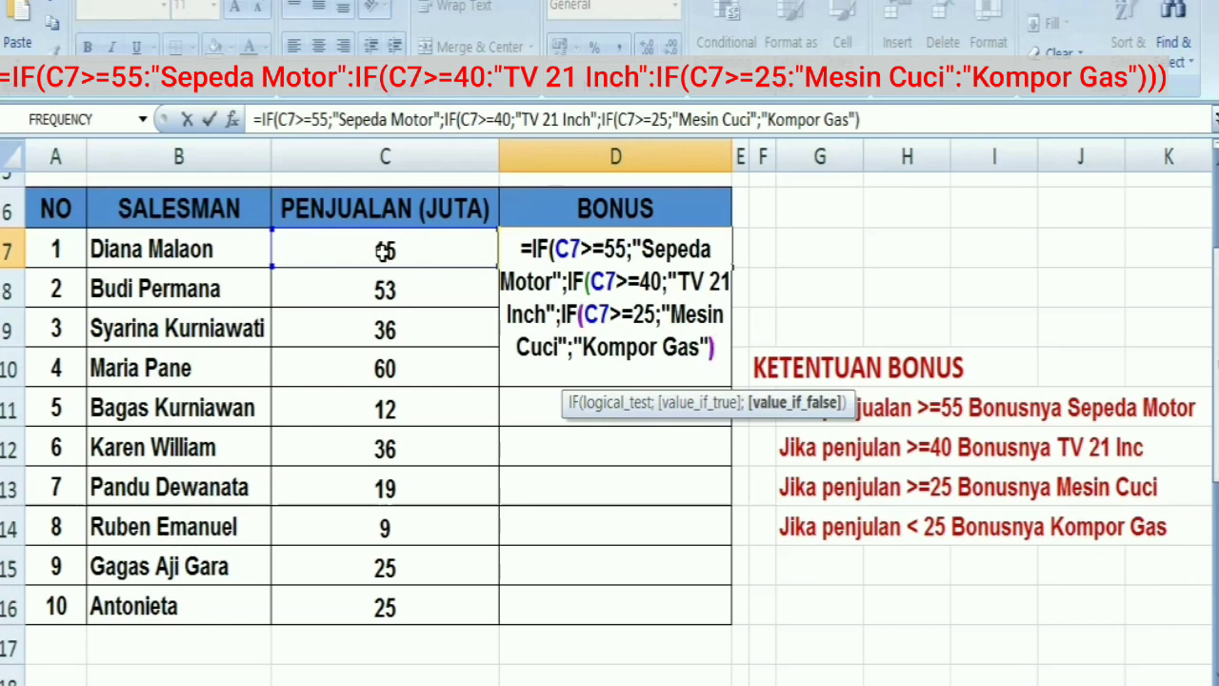
text()))
key(Return)
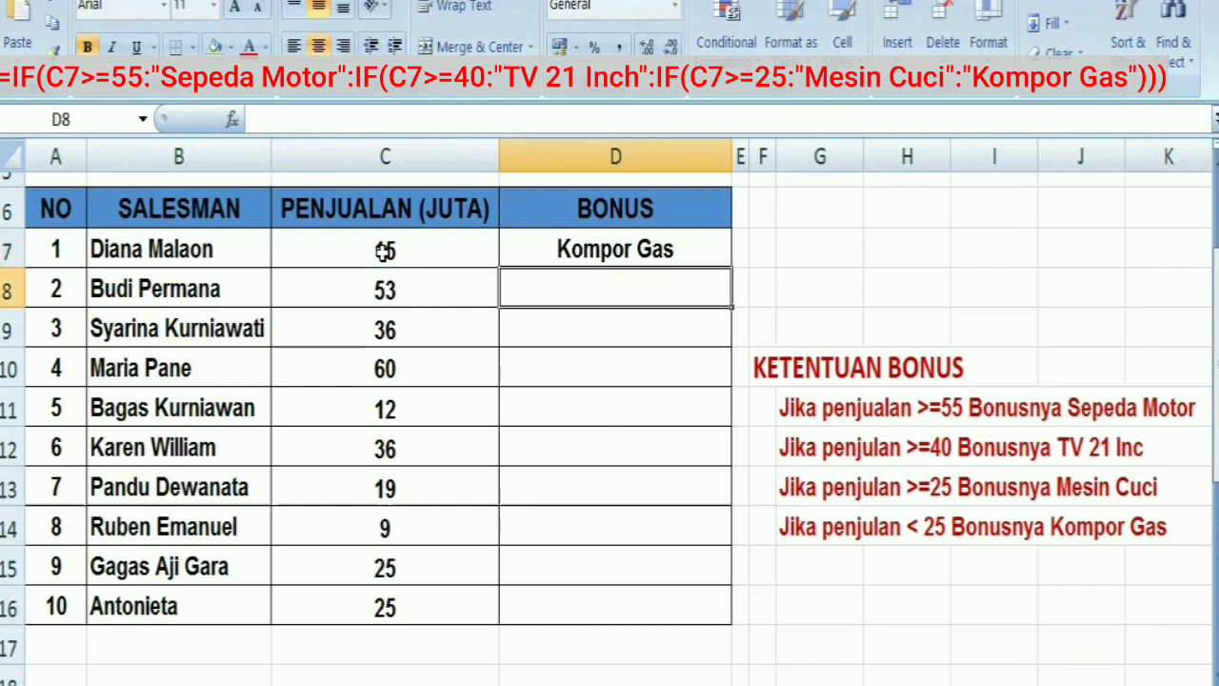
click(608, 254)
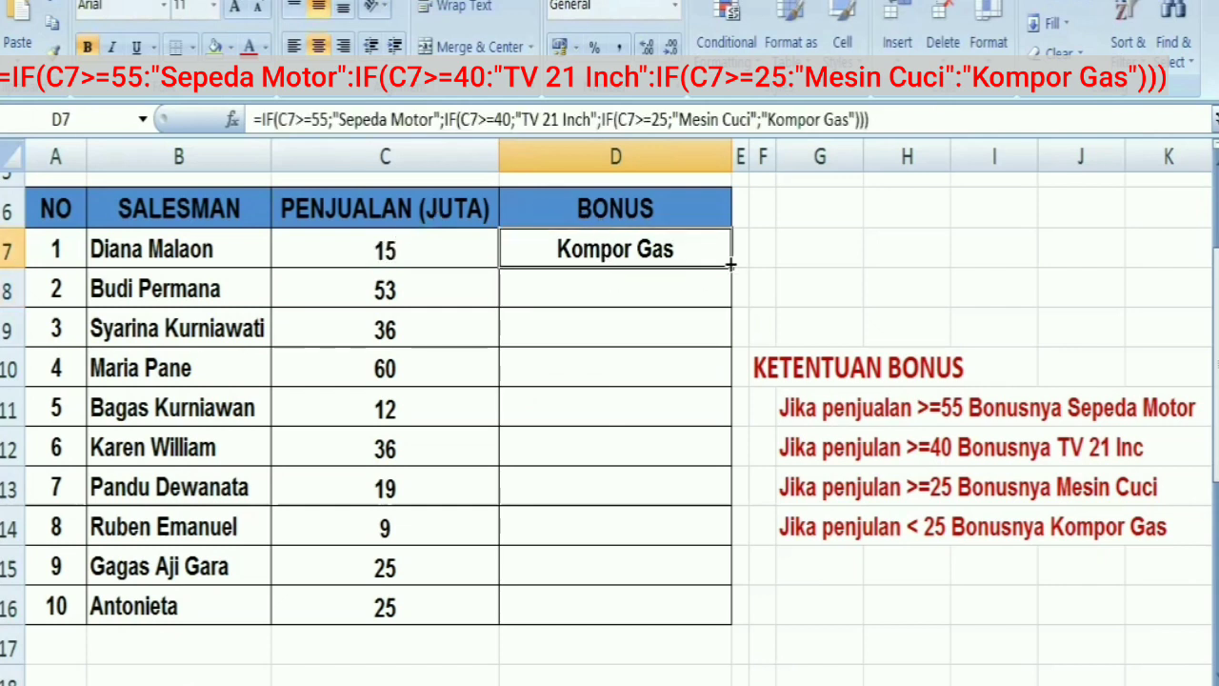
drag(732, 266, 714, 610)
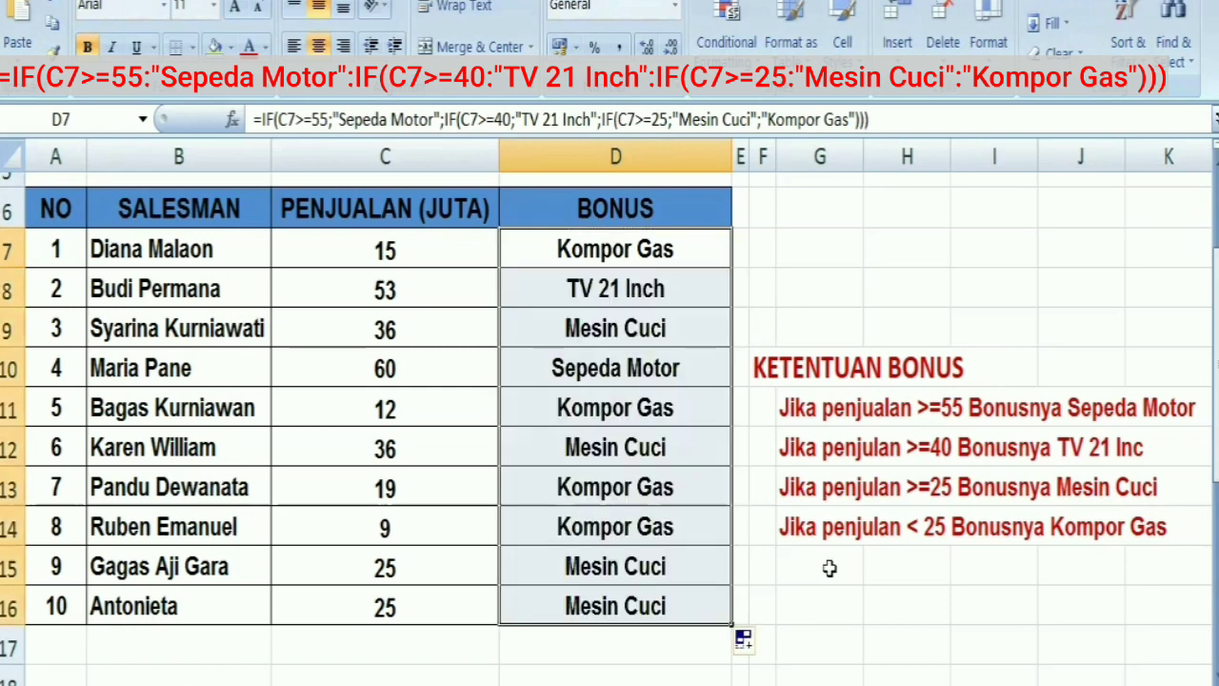